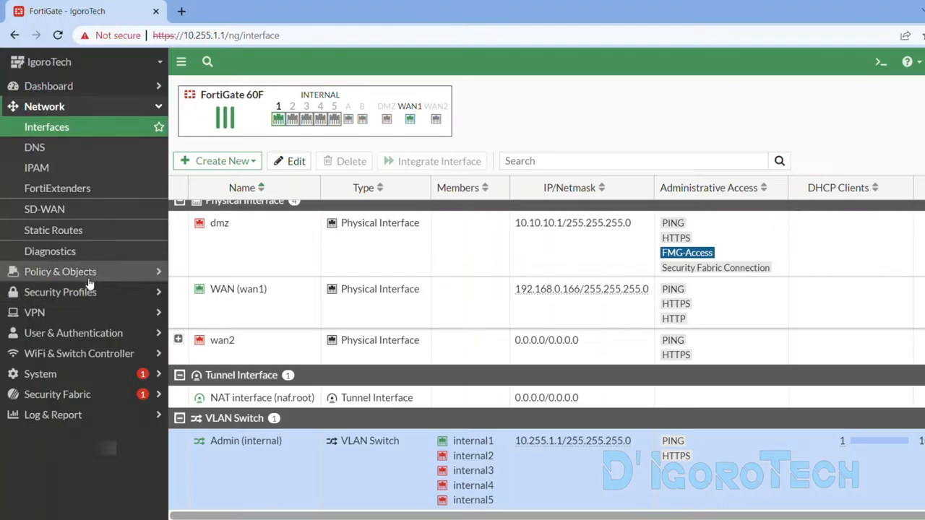
- Open the Firewall Policy list in a separate browser tab and examine the LAN - Internet policy's source, service and security profiles
{"action": "left_click", "coordinate": [65, 270]}
{"action": "right_click", "coordinate": [69, 151]}
{"action": "left_click", "coordinate": [115, 163]}
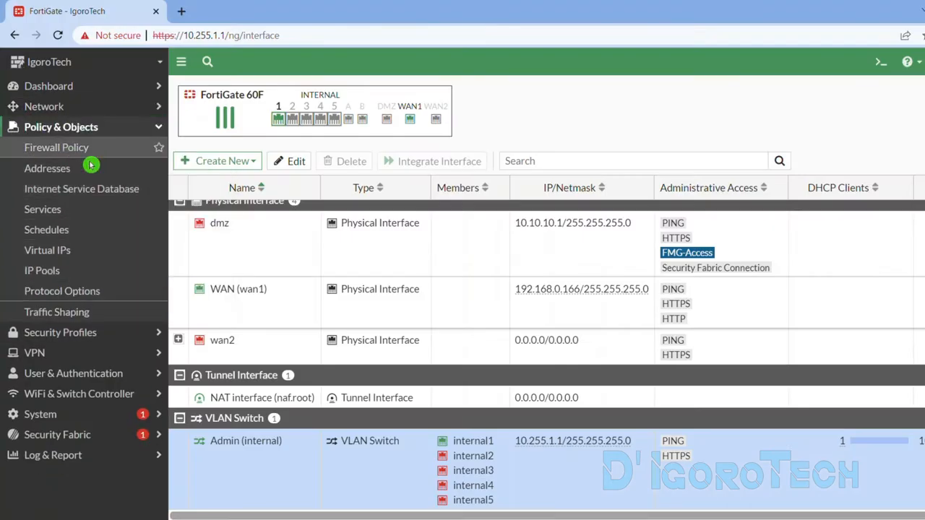
{"action": "left_click", "coordinate": [217, 13]}
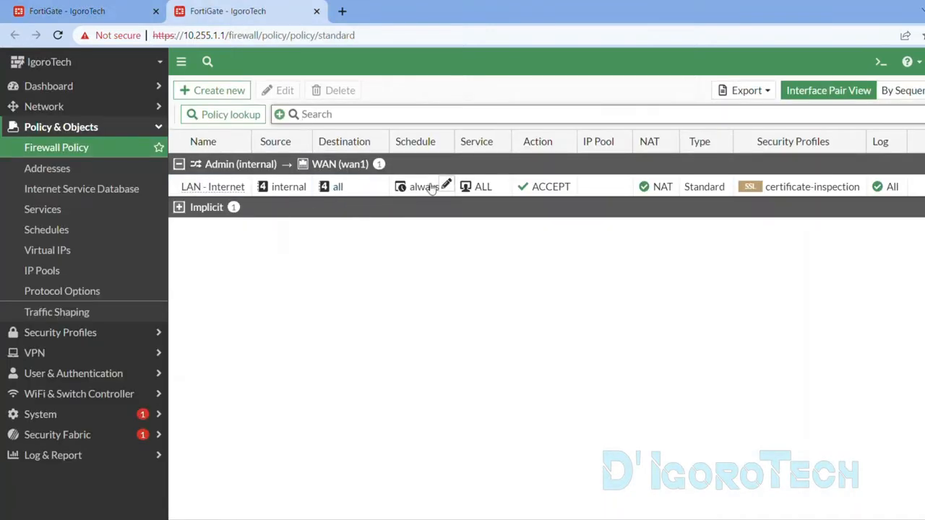
{"action": "left_click", "coordinate": [616, 188]}
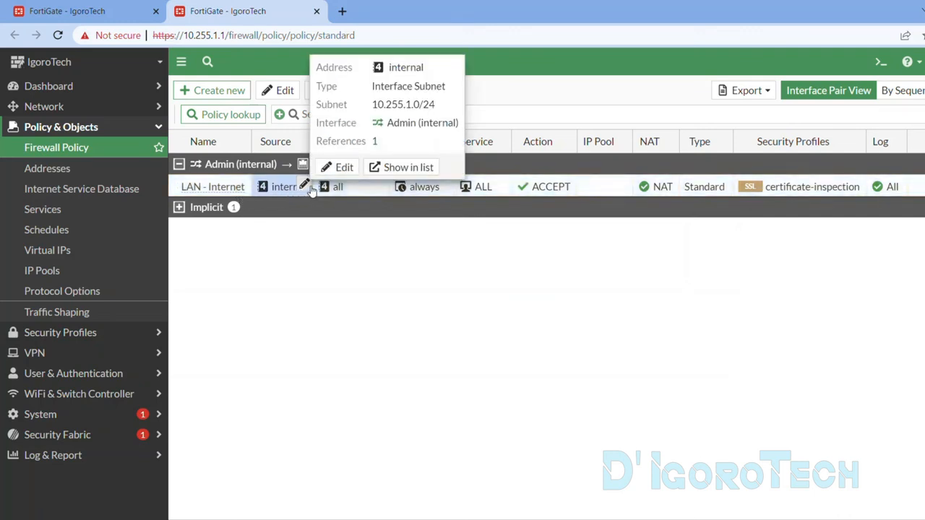
- Return to the original FortiGate browser tab and open the Application Control security profiles
{"action": "left_click", "coordinate": [72, 11]}
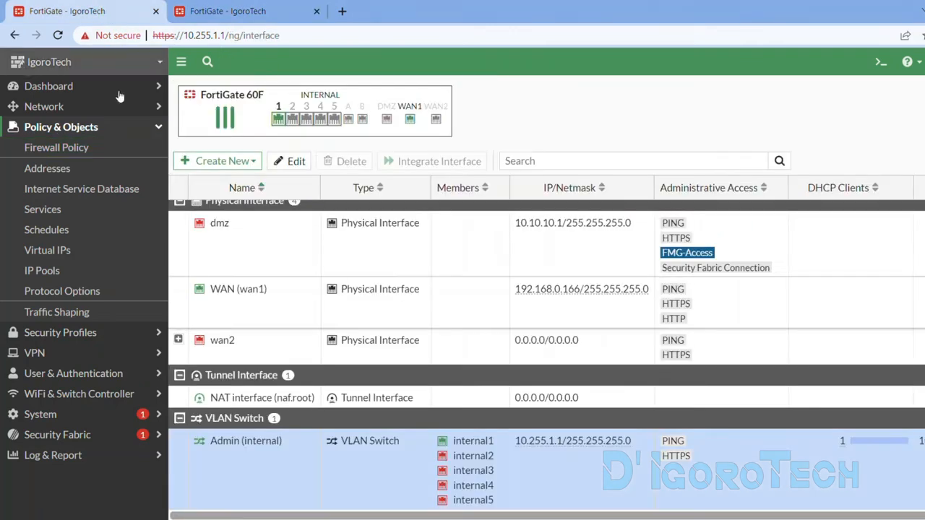
{"action": "left_click", "coordinate": [78, 331]}
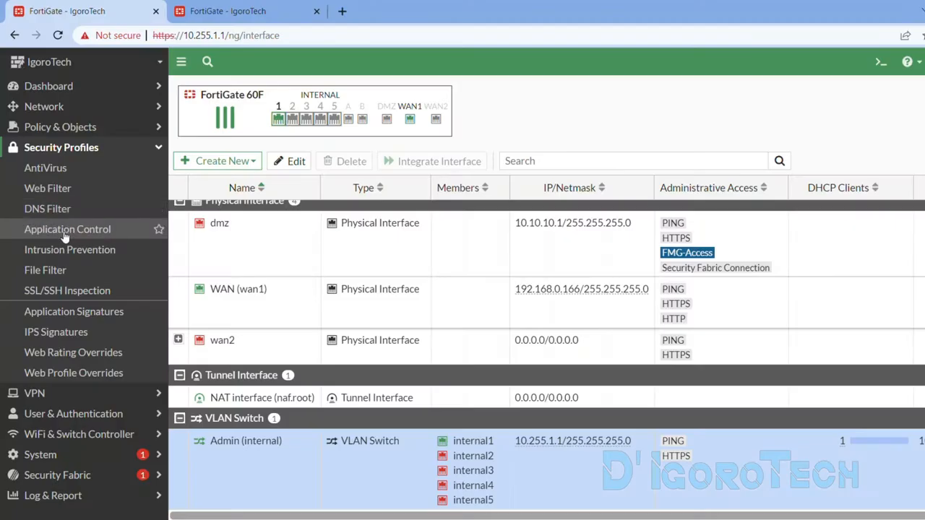
{"action": "left_click", "coordinate": [65, 232]}
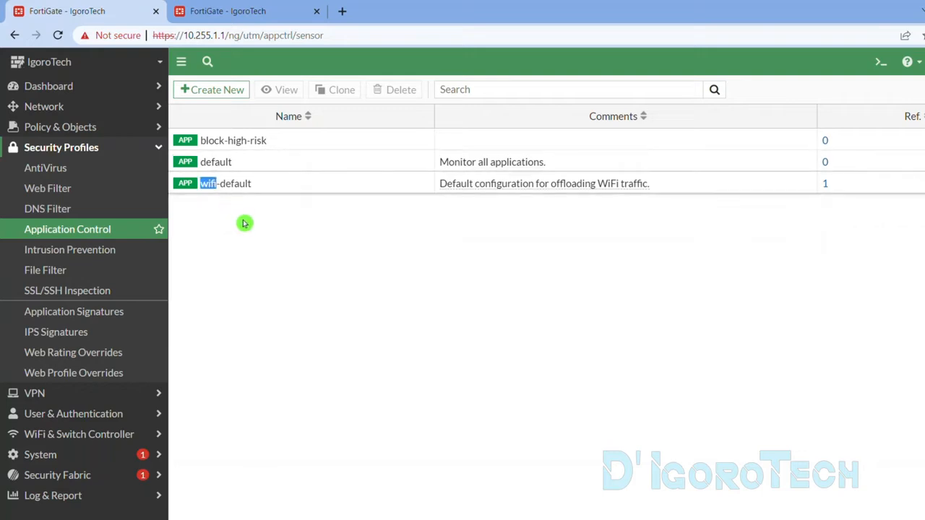
{"action": "left_click", "coordinate": [220, 165]}
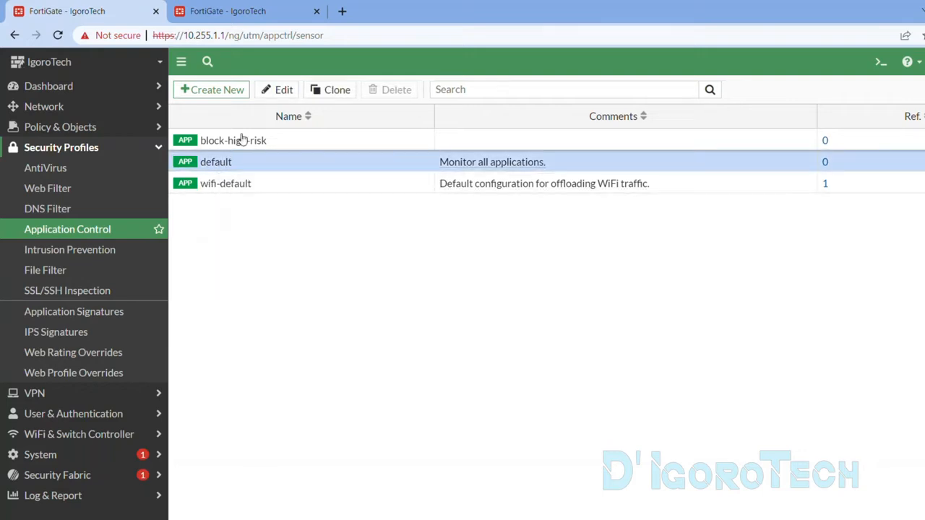
{"action": "left_click", "coordinate": [336, 90]}
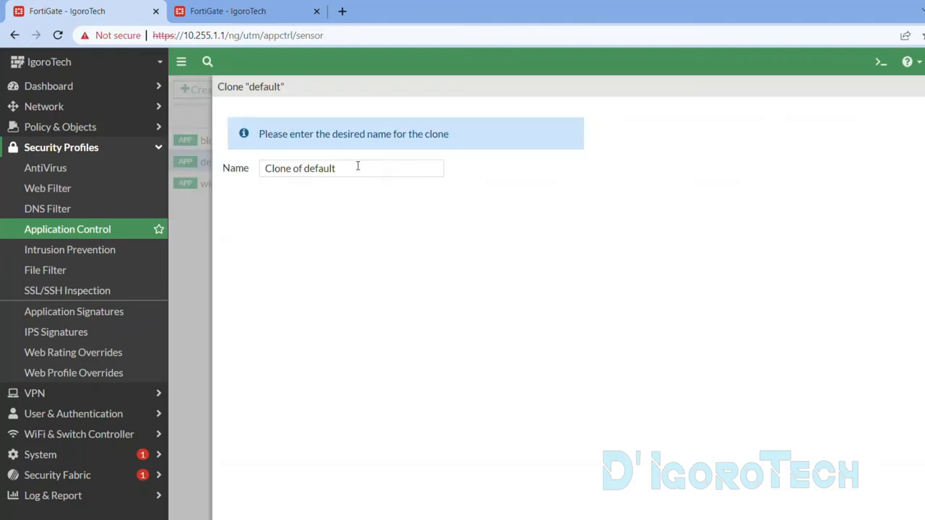
{"action": "left_click_drag", "start_coordinate": [355, 165], "coordinate": [265, 166]}
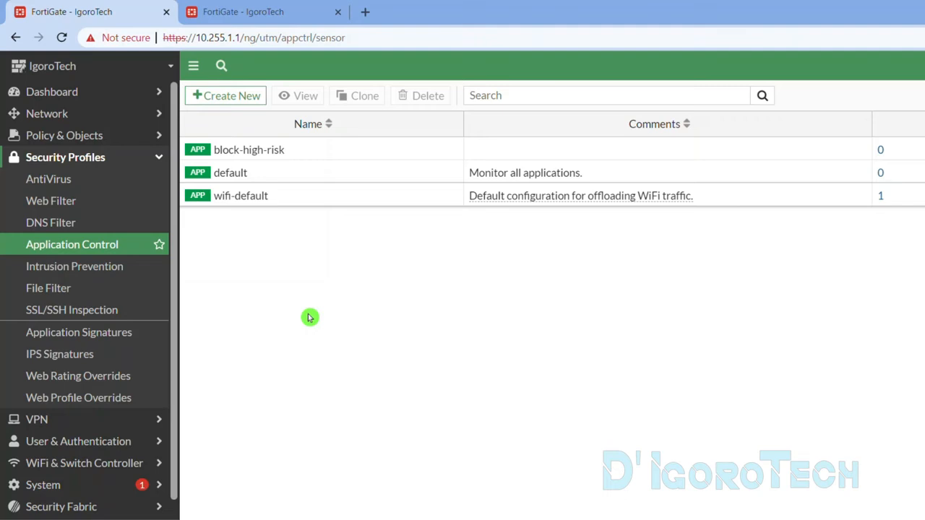
- Create a new application sensor named Block_AnyDesk with the comment "Block AnyDesk Only"
{"action": "left_click", "coordinate": [240, 100]}
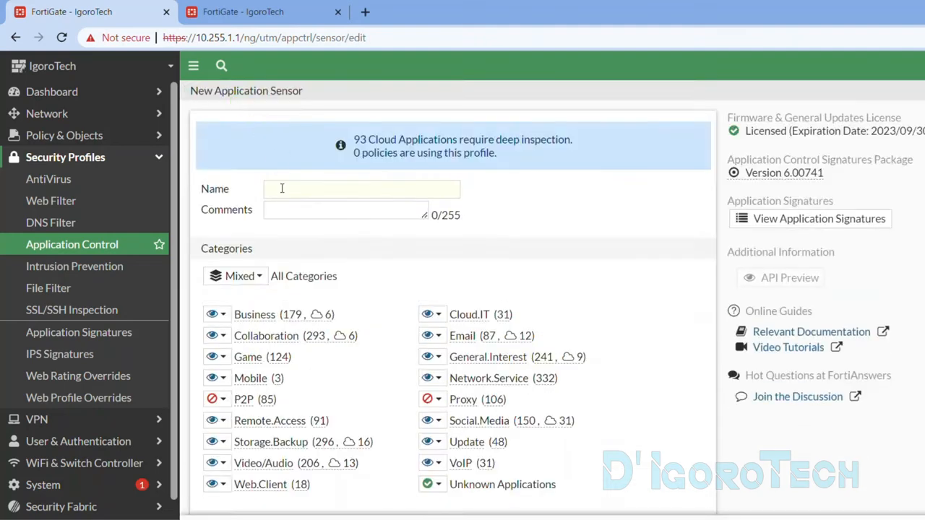
{"action": "left_click", "coordinate": [281, 190]}
{"action": "type", "text": "Block_AnyDesk"}
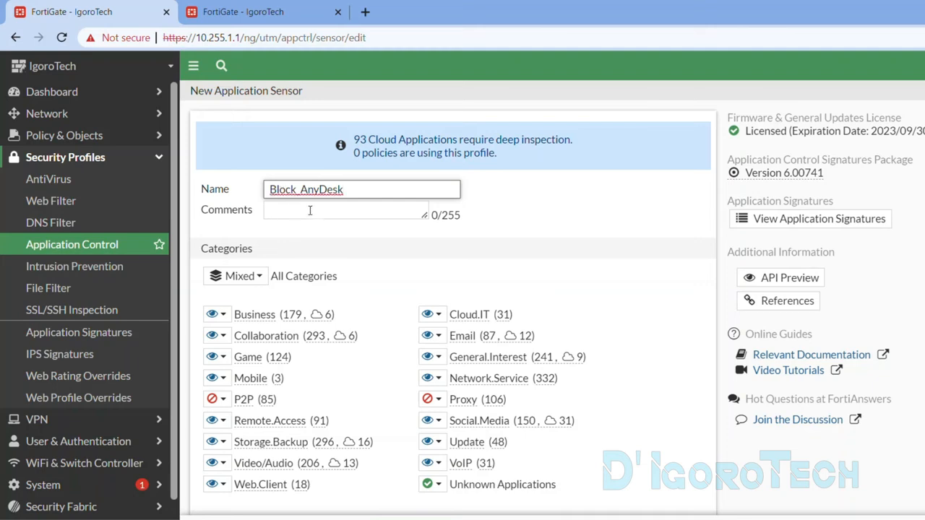
{"action": "left_click", "coordinate": [310, 210]}
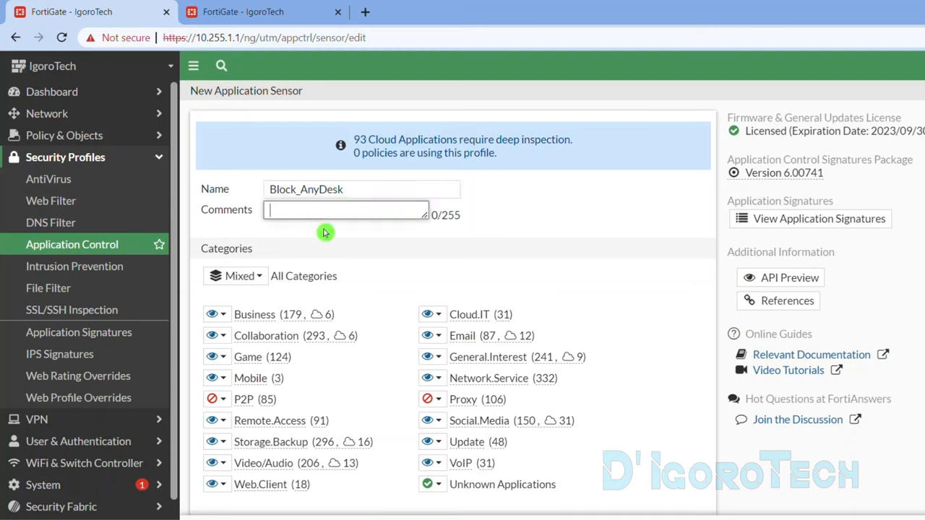
{"action": "type", "text": "Block AnyDesk Only"}
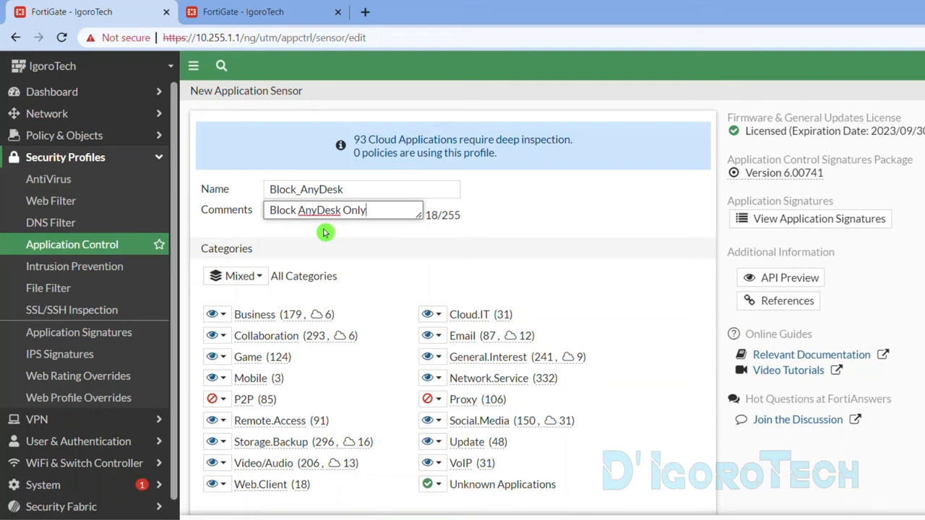
- Set the P2P and Proxy application categories of the new sensor to Monitor
{"action": "scroll", "coordinate": [639, 329], "scroll_direction": "down", "scroll_amount": 2}
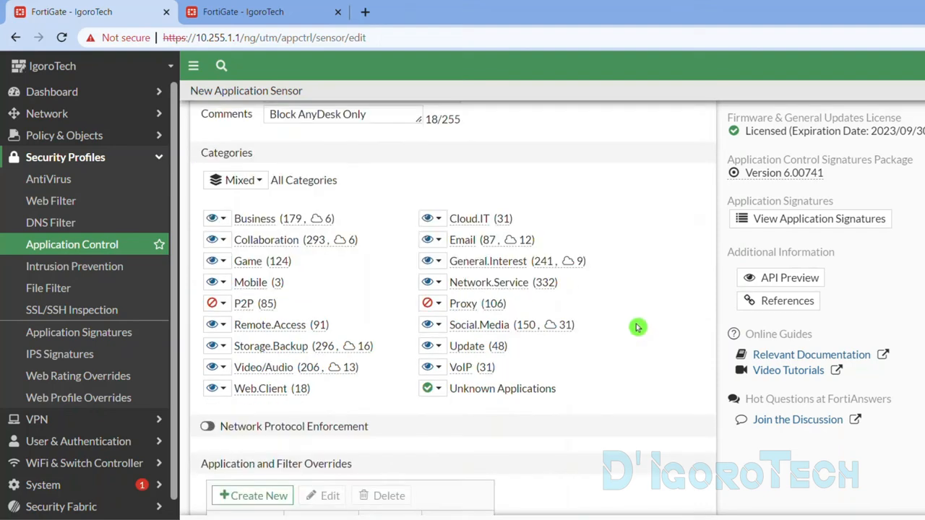
{"action": "left_click_drag", "start_coordinate": [339, 180], "coordinate": [268, 181]}
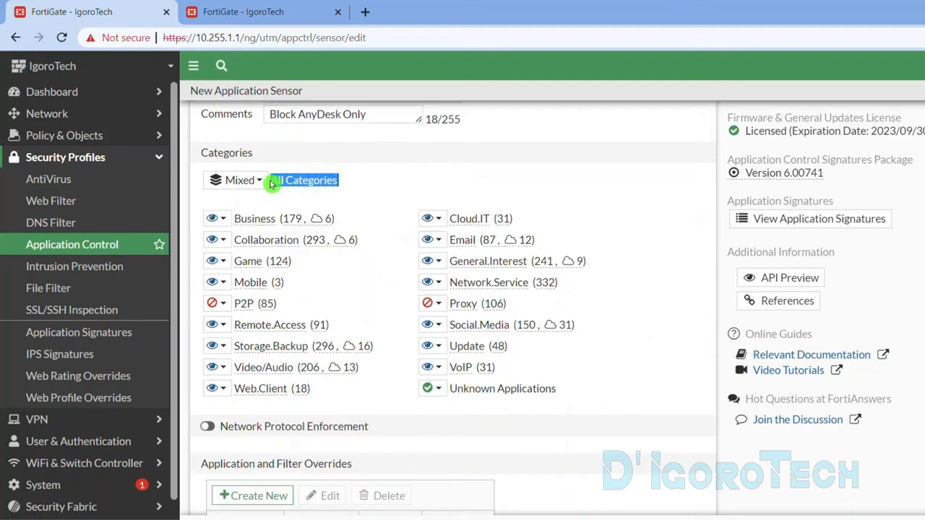
{"action": "left_click", "coordinate": [282, 198]}
{"action": "left_click", "coordinate": [281, 234]}
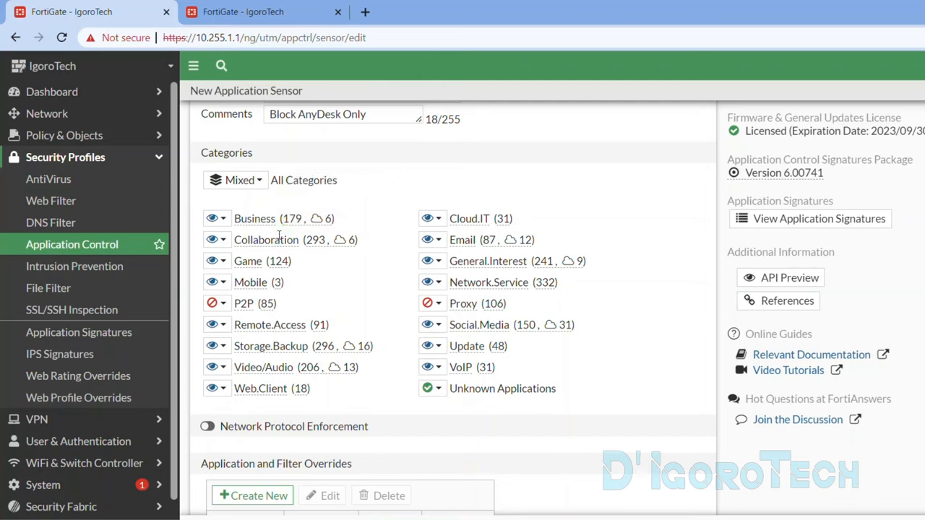
{"action": "left_click", "coordinate": [248, 262]}
{"action": "mouse_move", "coordinate": [511, 327]}
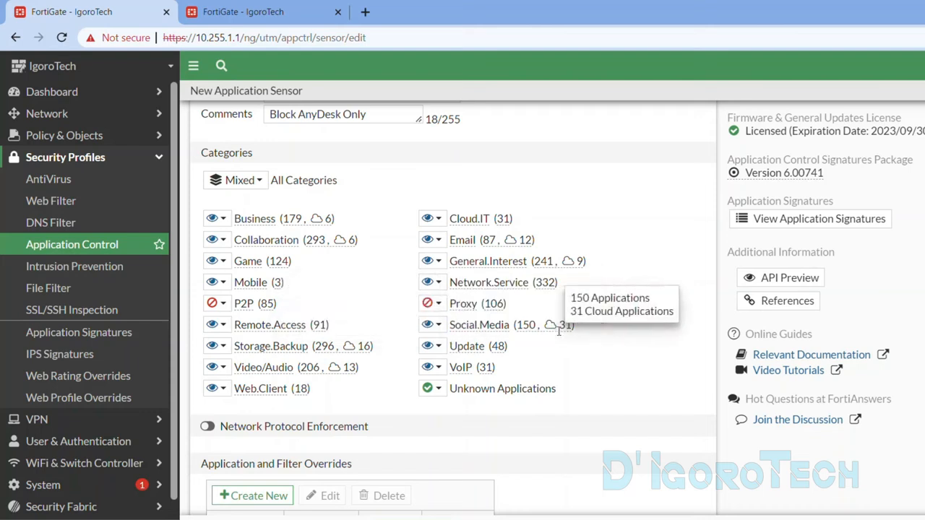
{"action": "left_click", "coordinate": [222, 305]}
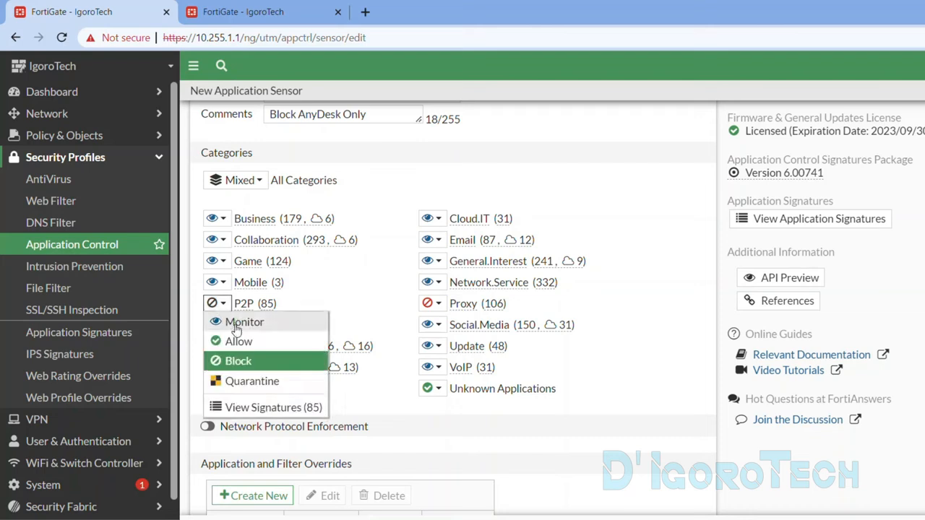
{"action": "left_click", "coordinate": [236, 323]}
{"action": "left_click", "coordinate": [436, 304]}
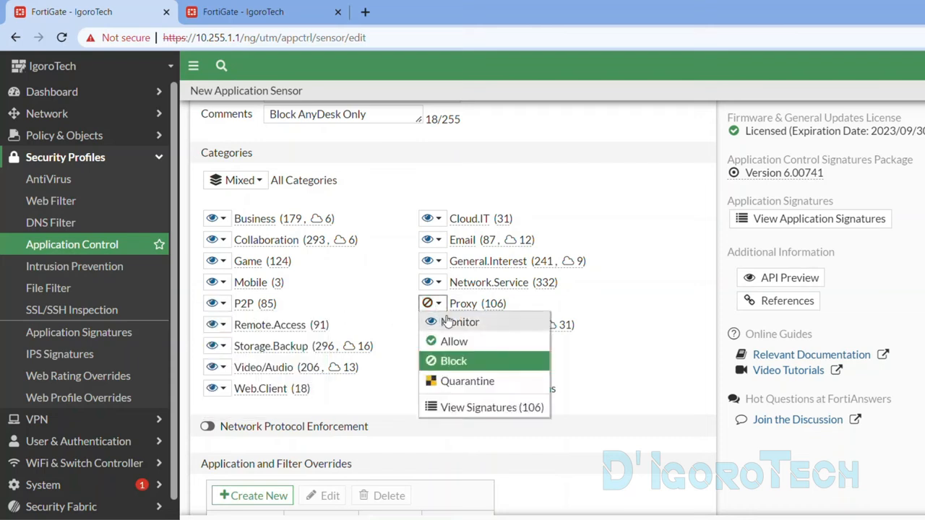
{"action": "left_click", "coordinate": [449, 321]}
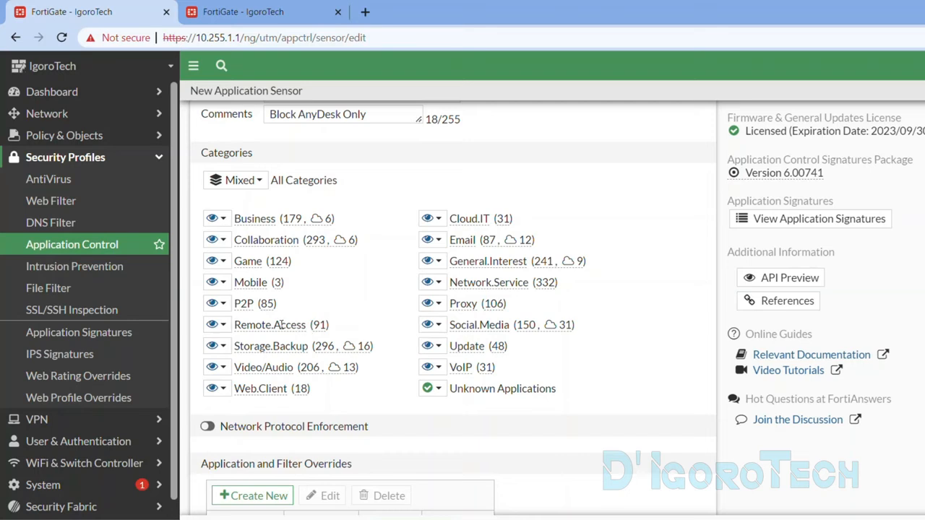
- View the application signatures of the Remote.Access category and look through the whole list
{"action": "mouse_move", "coordinate": [261, 326]}
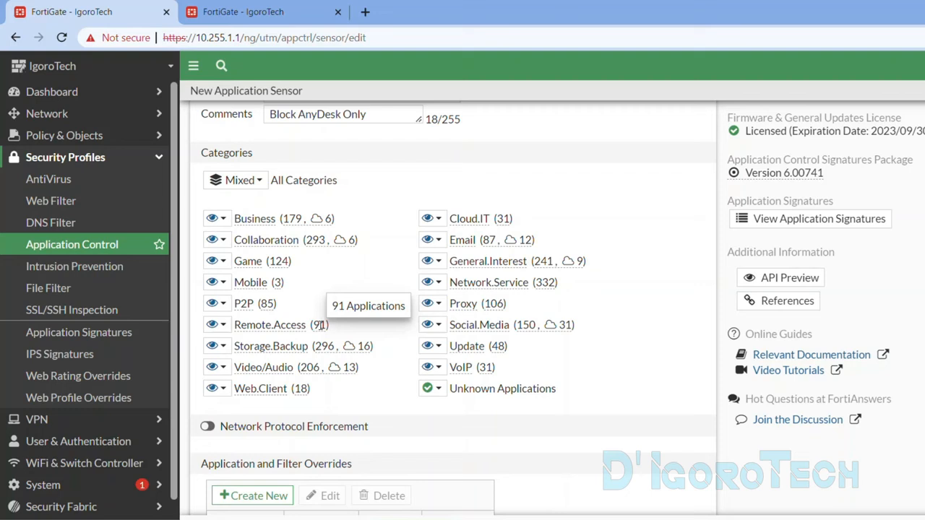
{"action": "mouse_move", "coordinate": [291, 323]}
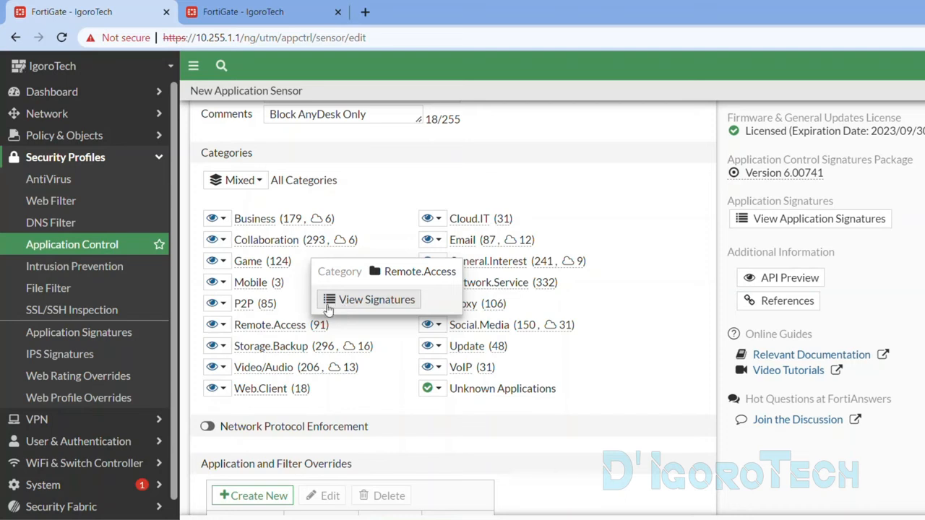
{"action": "left_click", "coordinate": [224, 326]}
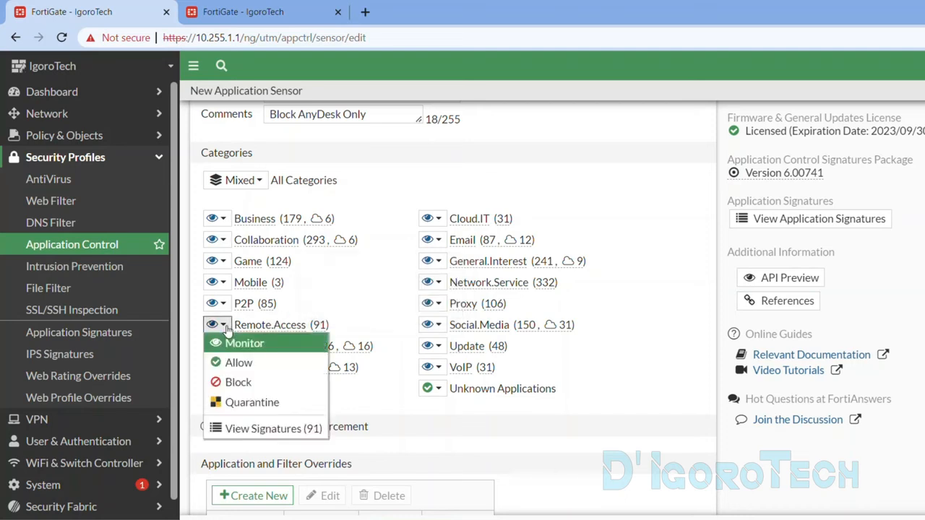
{"action": "left_click", "coordinate": [249, 426]}
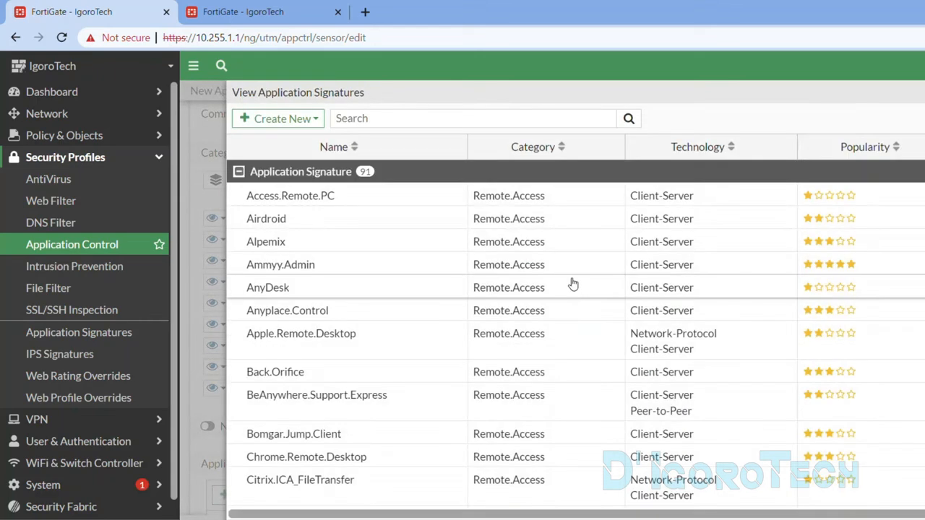
{"action": "scroll", "coordinate": [573, 284], "scroll_direction": "down", "scroll_amount": 20}
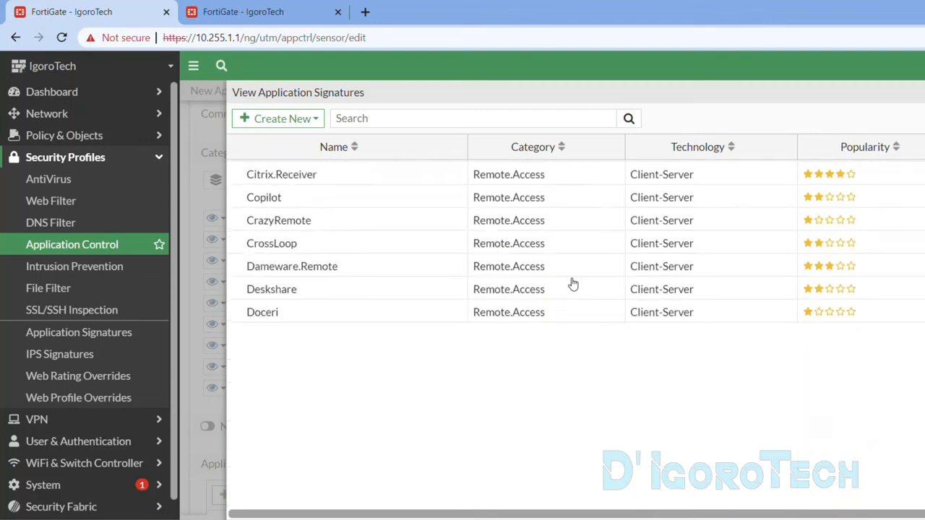
{"action": "scroll", "coordinate": [784, 309], "scroll_direction": "up", "scroll_amount": 20}
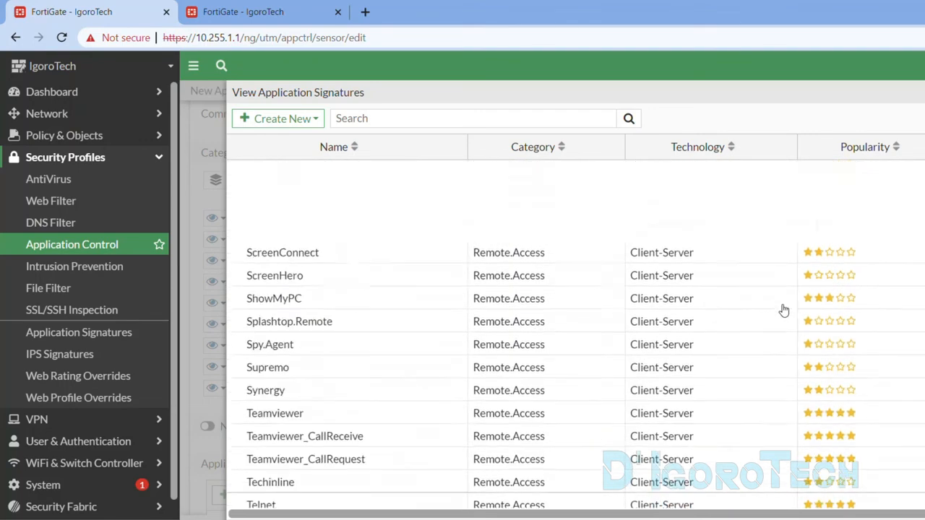
{"action": "scroll", "coordinate": [766, 293], "scroll_direction": "up", "scroll_amount": 5}
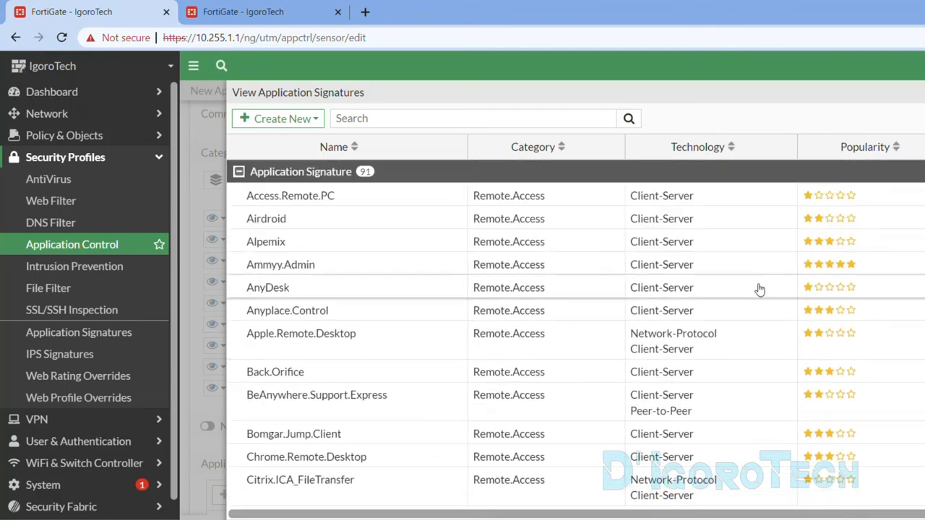
- Search the Remote.Access signatures for anydesk and teamviewer, and close the signature list
{"action": "left_click", "coordinate": [386, 119]}
{"action": "type", "text": "anydesk"}
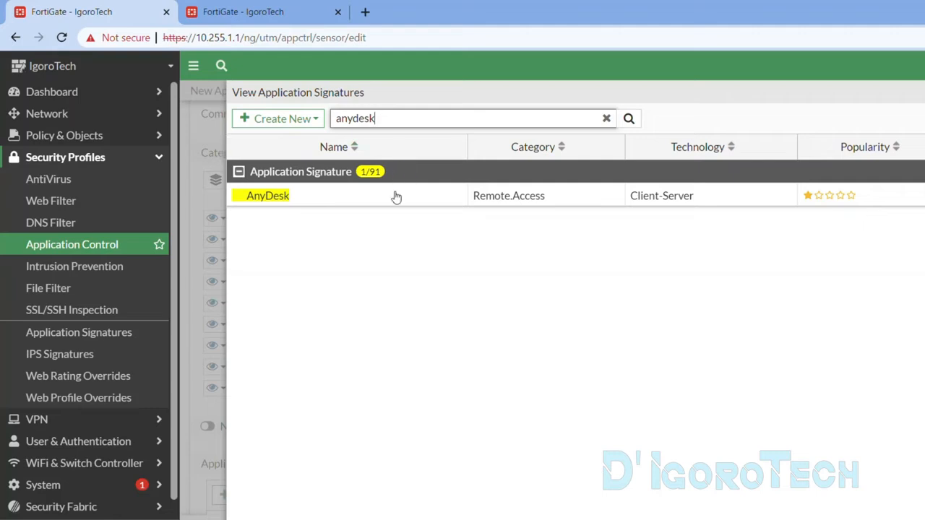
{"action": "left_click_drag", "start_coordinate": [393, 121], "coordinate": [314, 120]}
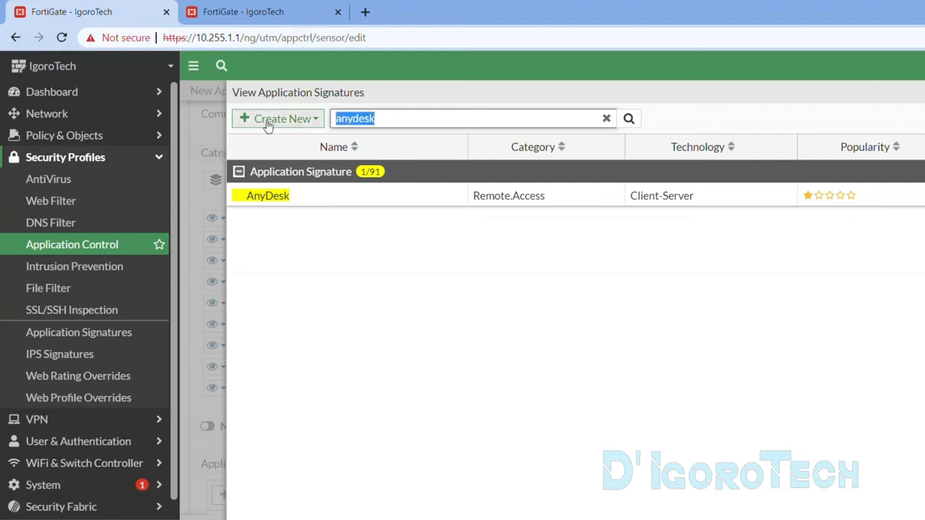
{"action": "type", "text": "teamviewer"}
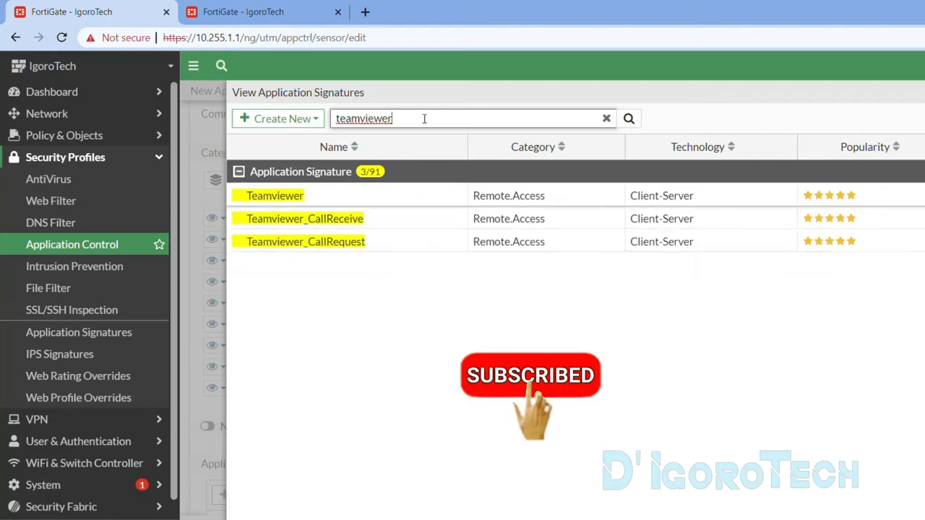
{"action": "left_click", "coordinate": [414, 199]}
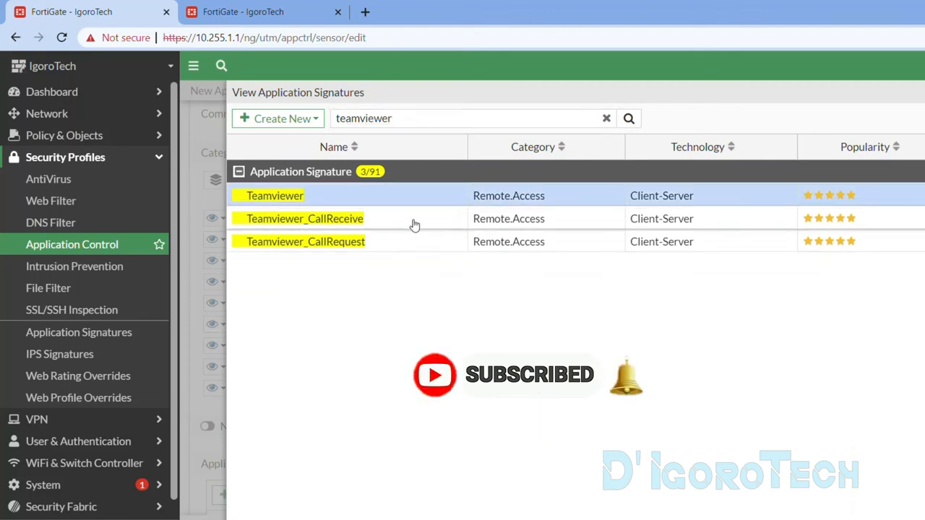
{"action": "left_click", "coordinate": [924, 93]}
{"action": "left_click", "coordinate": [532, 245]}
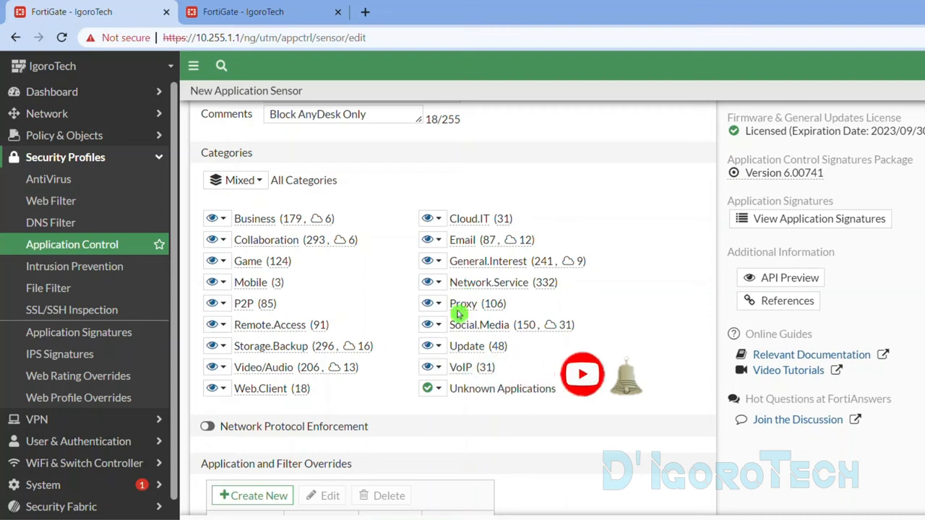
- Set the Remote.Access application category of the new sensor to Block
{"action": "left_click", "coordinate": [224, 326]}
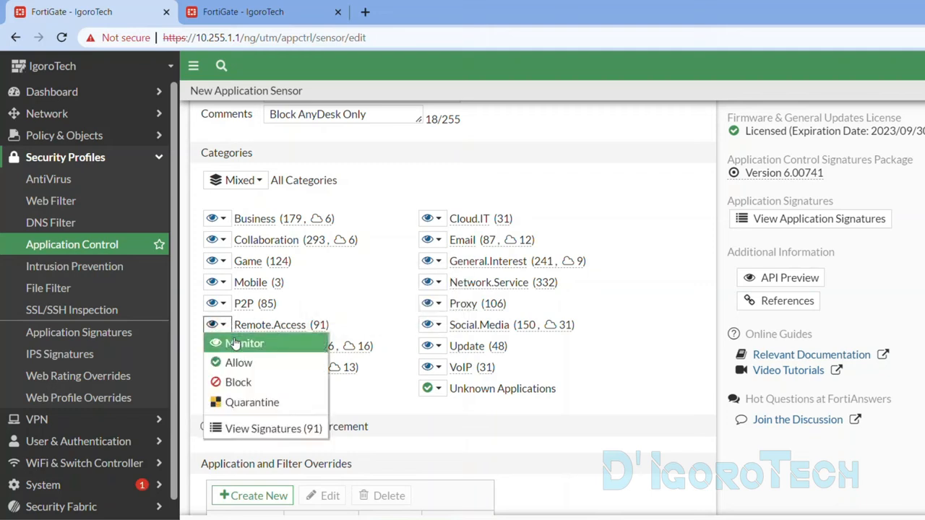
{"action": "left_click", "coordinate": [234, 384]}
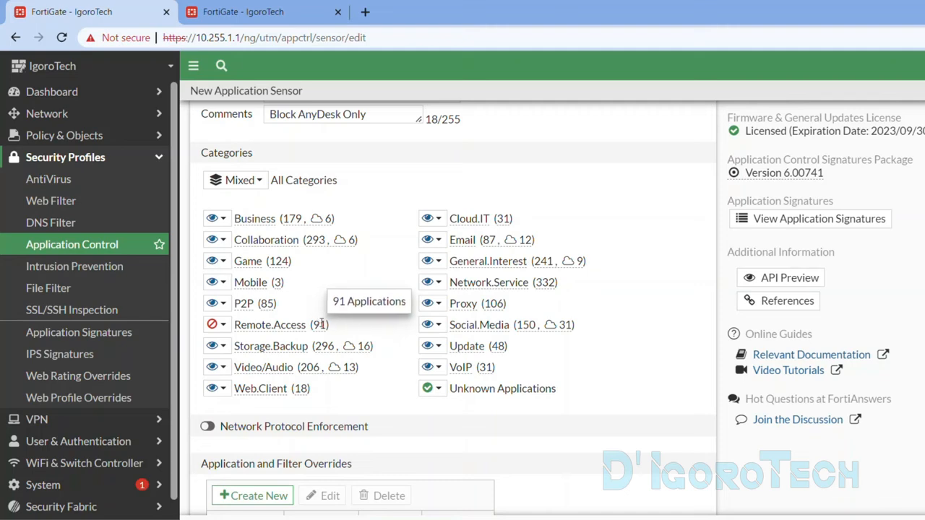
{"action": "scroll", "coordinate": [344, 314], "scroll_direction": "down", "scroll_amount": 3}
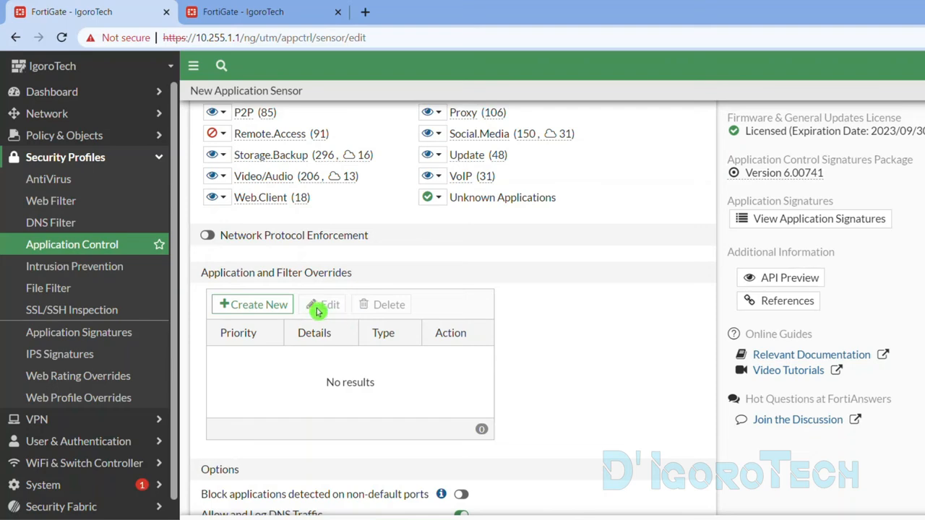
- Add an application override with the Block action for the AnyDesk signature to the new sensor
{"action": "left_click", "coordinate": [254, 304]}
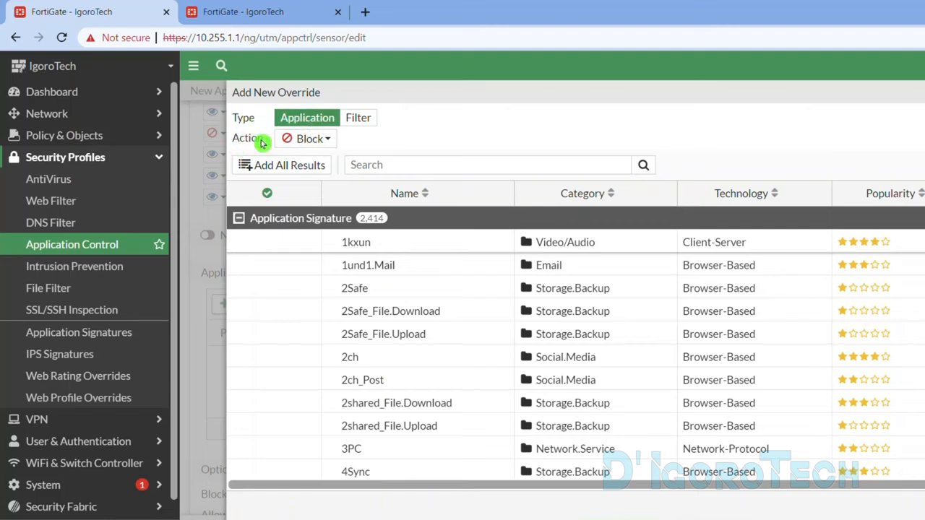
{"action": "left_click", "coordinate": [299, 141]}
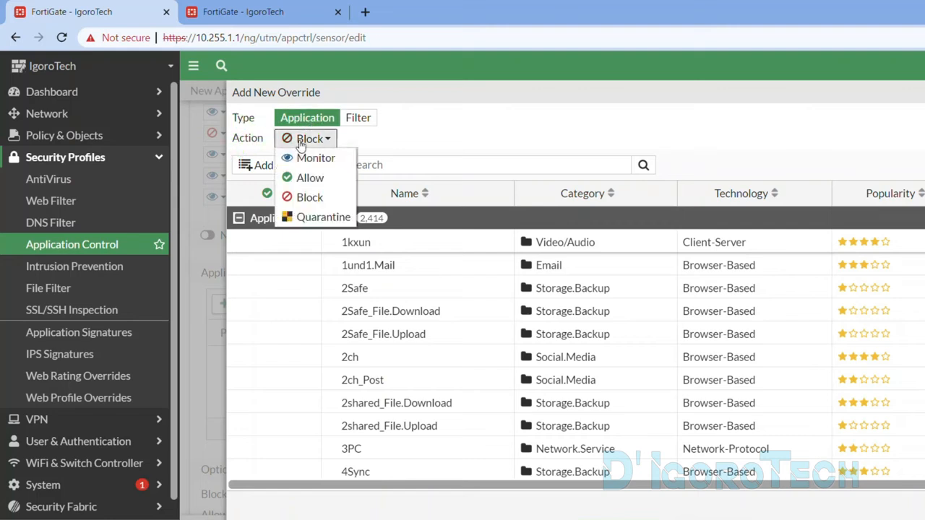
{"action": "left_click", "coordinate": [306, 198]}
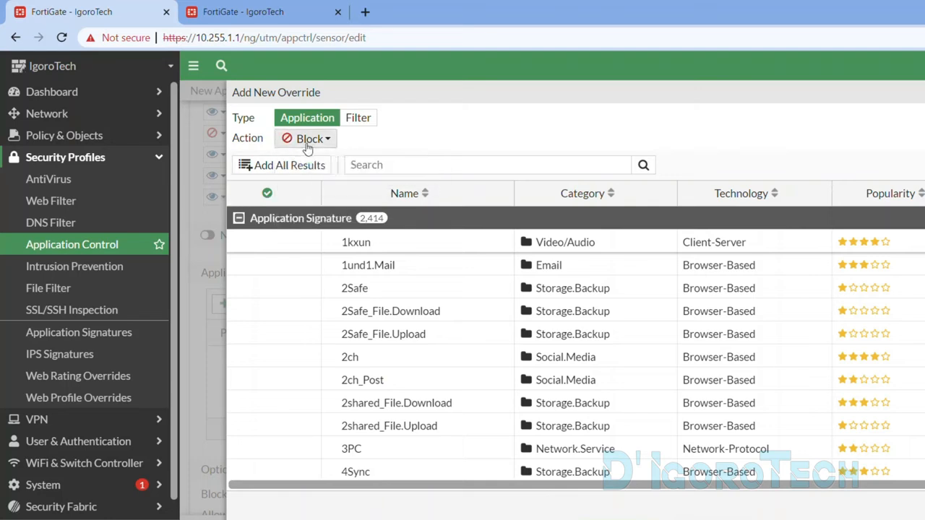
{"action": "left_click", "coordinate": [362, 165]}
{"action": "type", "text": "anydesk"}
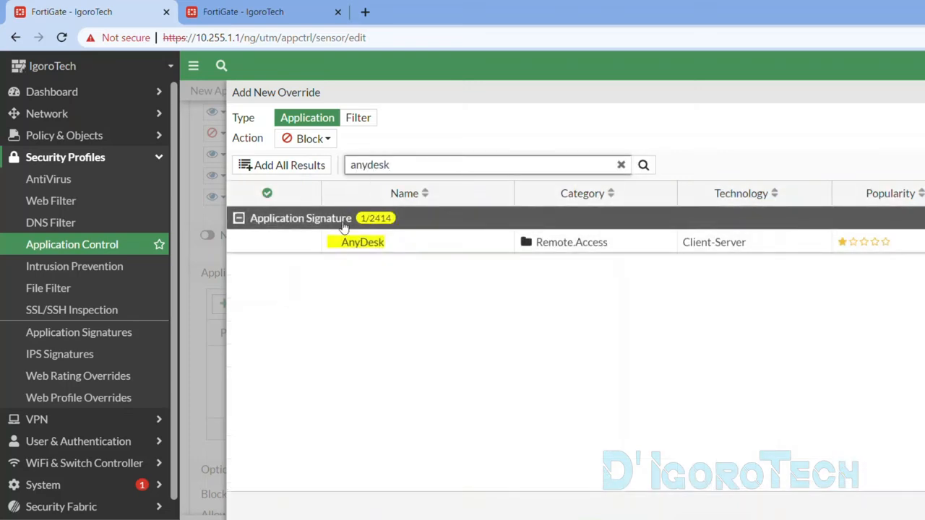
{"action": "left_click", "coordinate": [329, 244]}
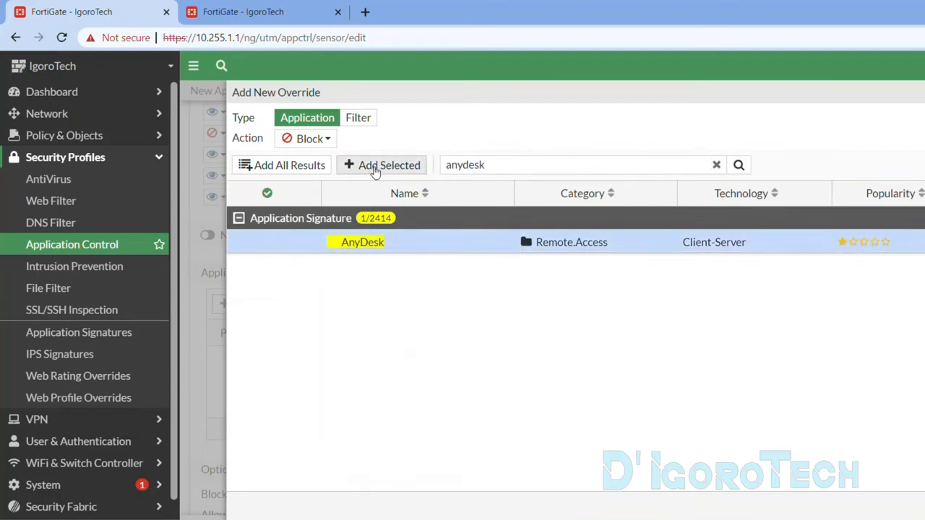
{"action": "left_click", "coordinate": [374, 168]}
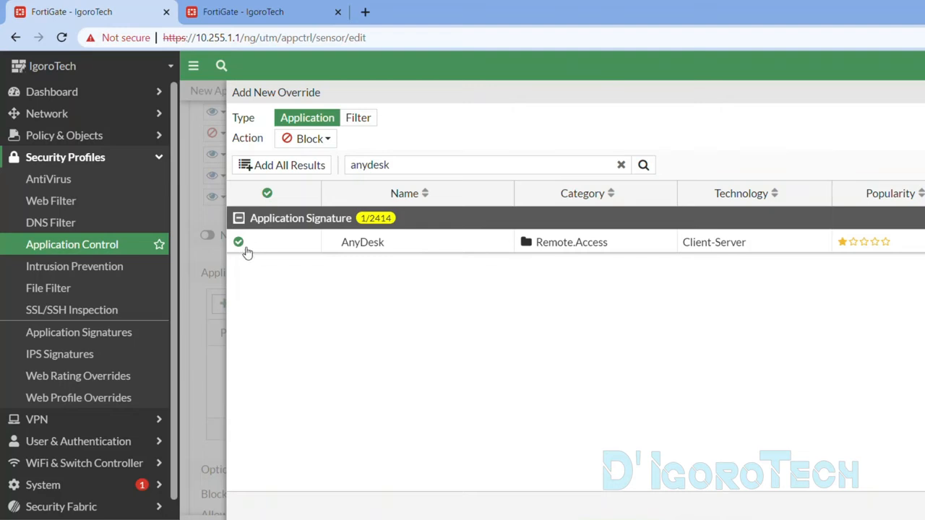
{"action": "left_click", "coordinate": [291, 264]}
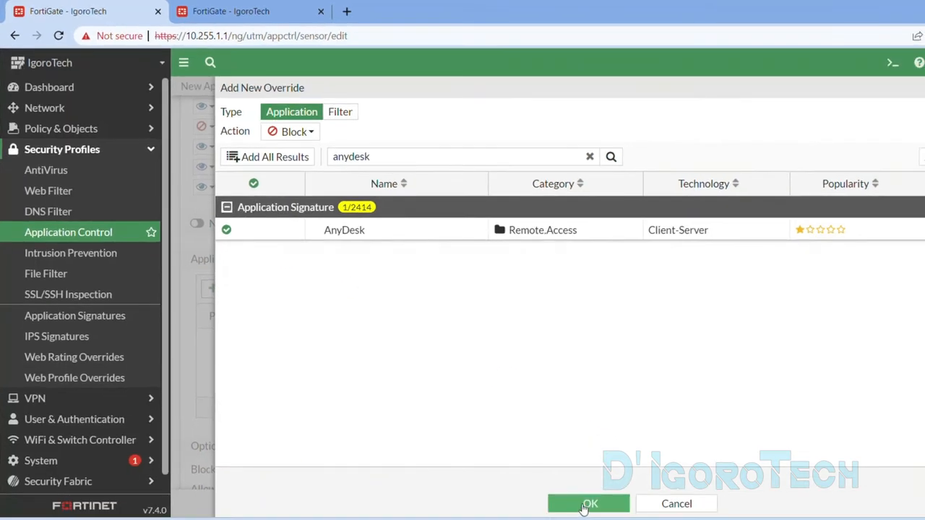
{"action": "left_click", "coordinate": [589, 504]}
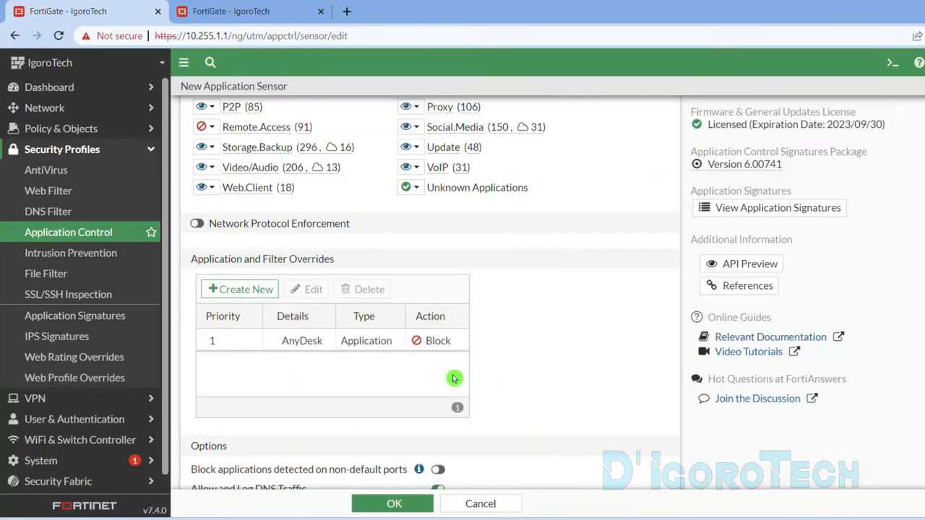
- Set the Remote.Access category to Monitor while the AnyDesk override stays selected, and switch the category back to Block
{"action": "left_click", "coordinate": [432, 346]}
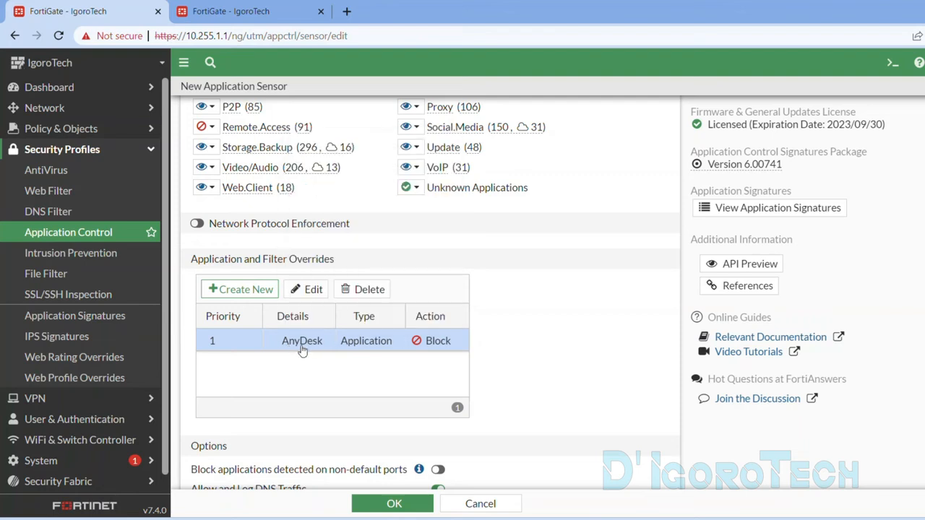
{"action": "mouse_move", "coordinate": [307, 346]}
{"action": "left_click", "coordinate": [209, 128]}
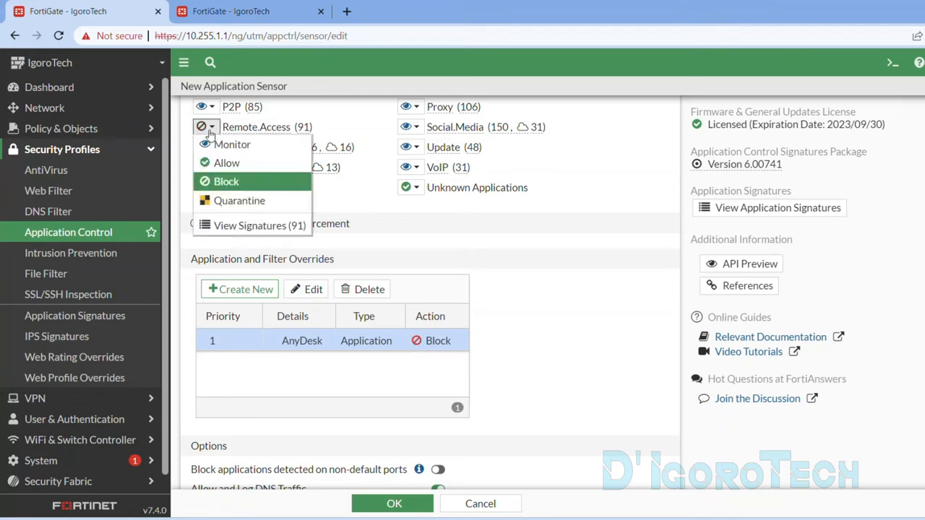
{"action": "left_click", "coordinate": [220, 145]}
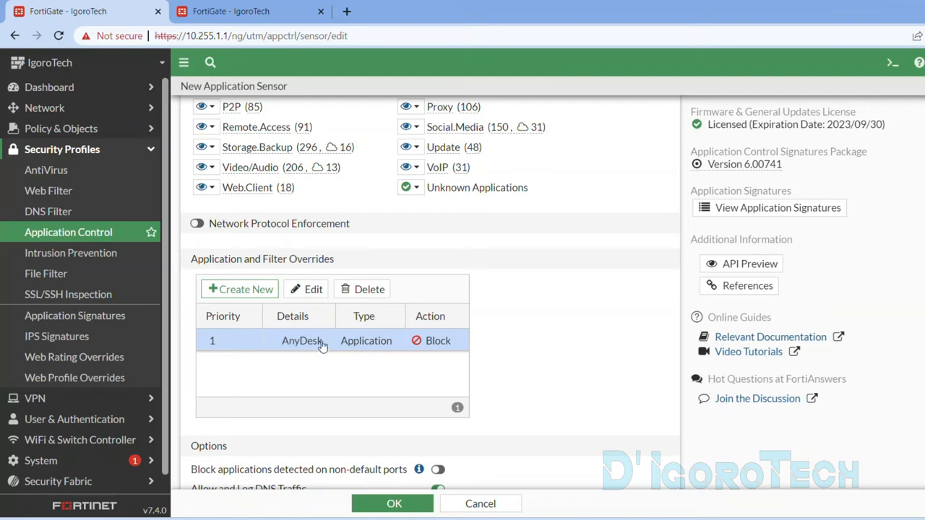
{"action": "left_click", "coordinate": [207, 127]}
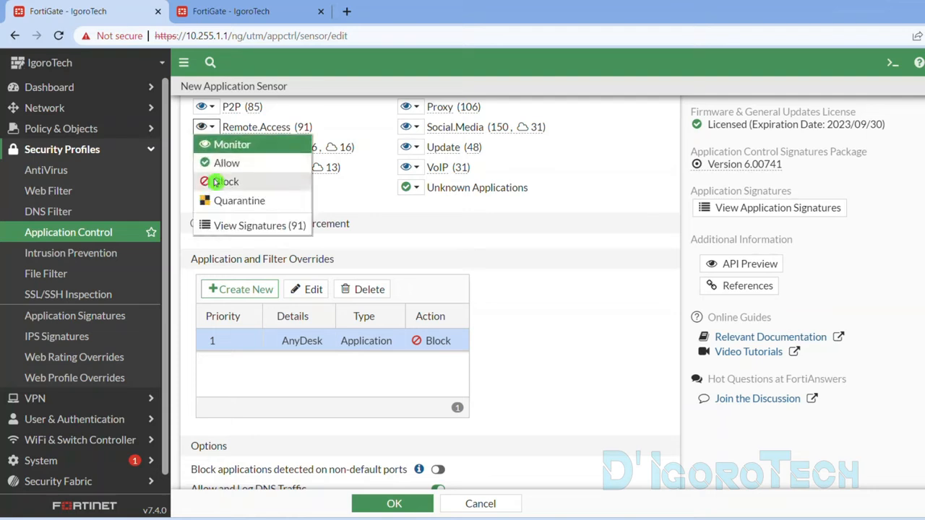
{"action": "left_click", "coordinate": [216, 182]}
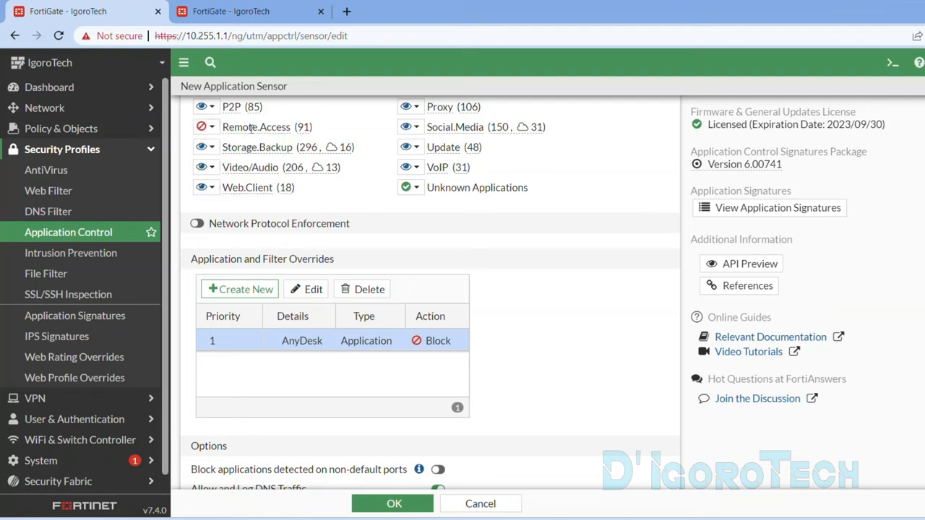
- Set the Remote.Access category to Monitor, save the new sensor and select Block_AnyDesk in the sensor list
{"action": "left_click", "coordinate": [206, 127]}
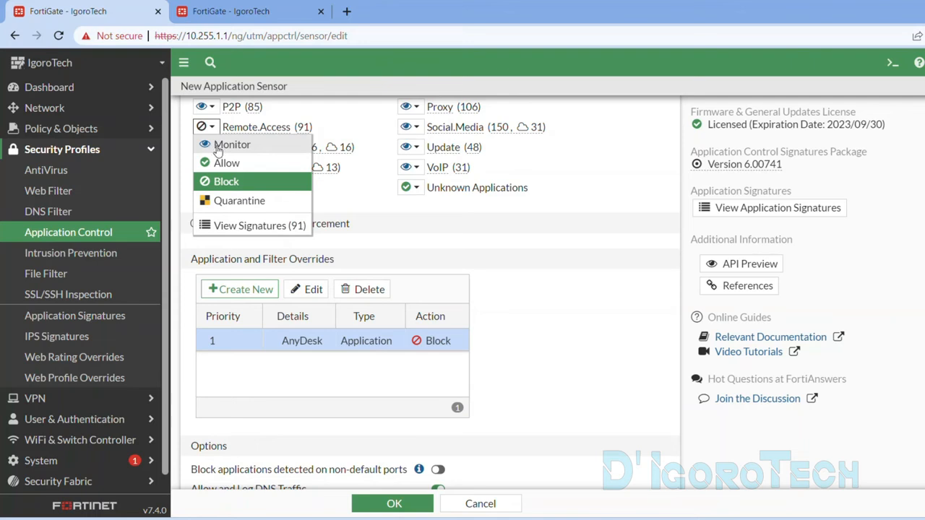
{"action": "left_click", "coordinate": [217, 147]}
{"action": "mouse_move", "coordinate": [337, 342]}
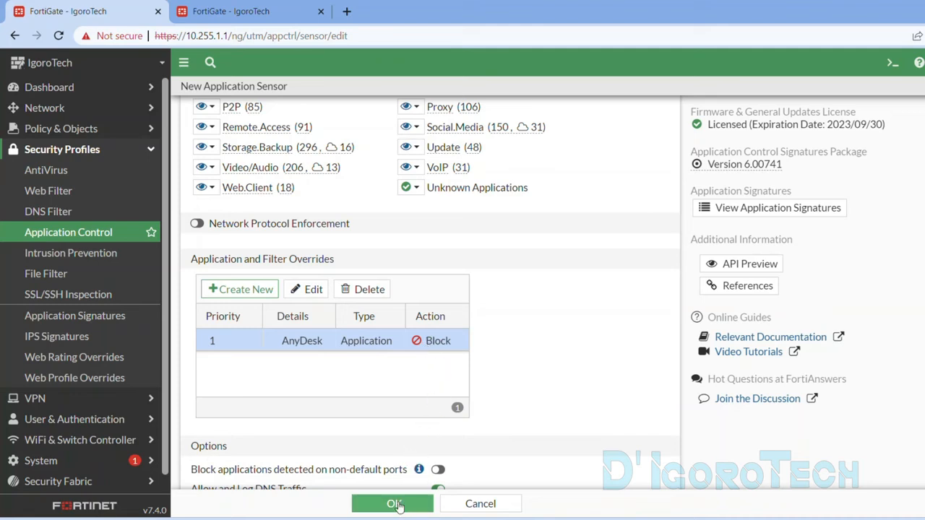
{"action": "left_click", "coordinate": [395, 503]}
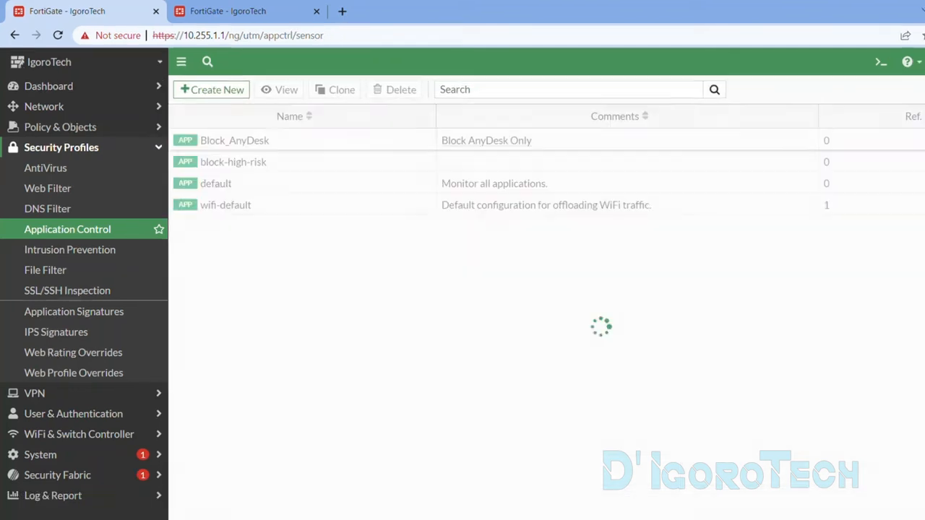
{"action": "left_click", "coordinate": [265, 142]}
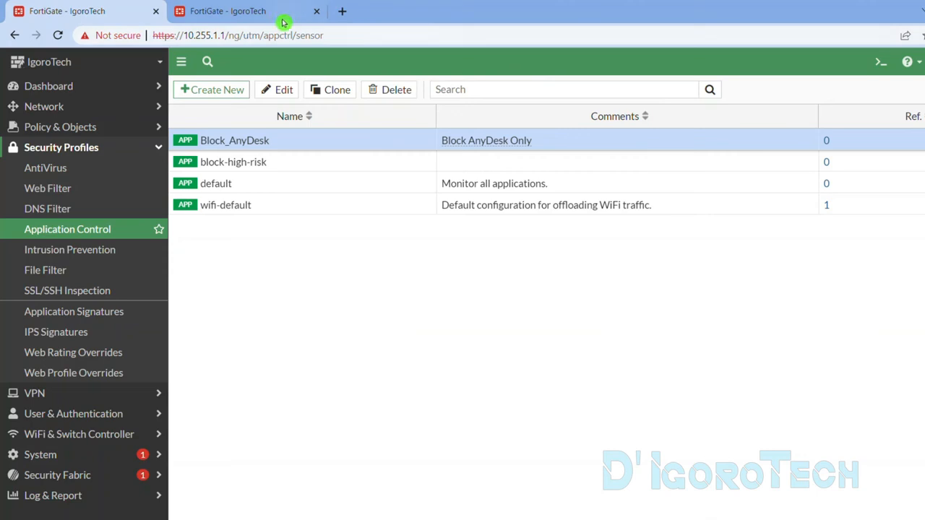
- Enable Application Control with the Block_AnyDesk sensor in the LAN - Internet firewall policy and save the policy
{"action": "left_click", "coordinate": [234, 12]}
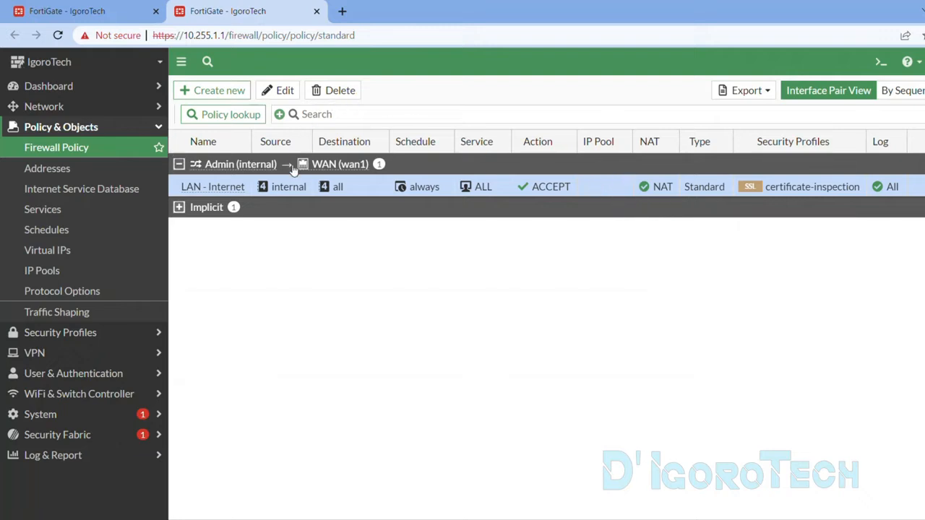
{"action": "left_click", "coordinate": [279, 92]}
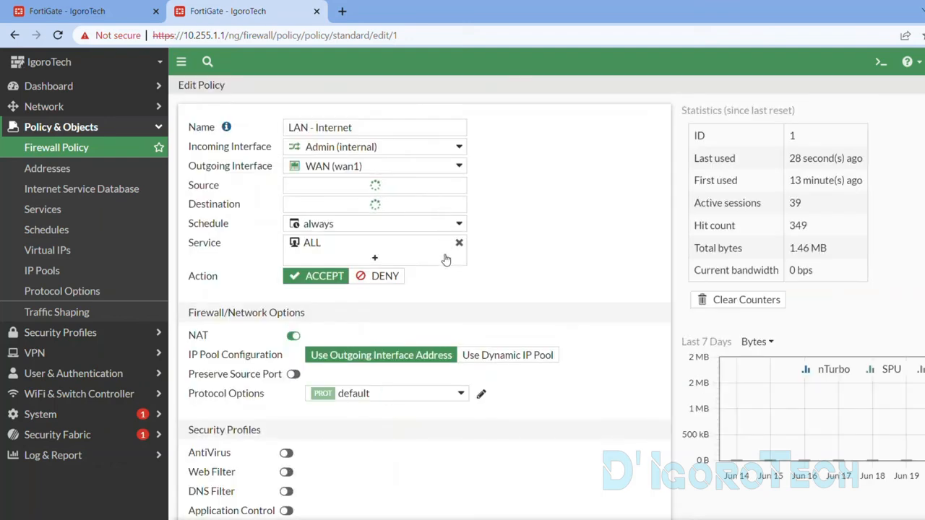
{"action": "scroll", "coordinate": [445, 287], "scroll_direction": "down", "scroll_amount": 3}
{"action": "scroll", "coordinate": [446, 287], "scroll_direction": "down", "scroll_amount": 1}
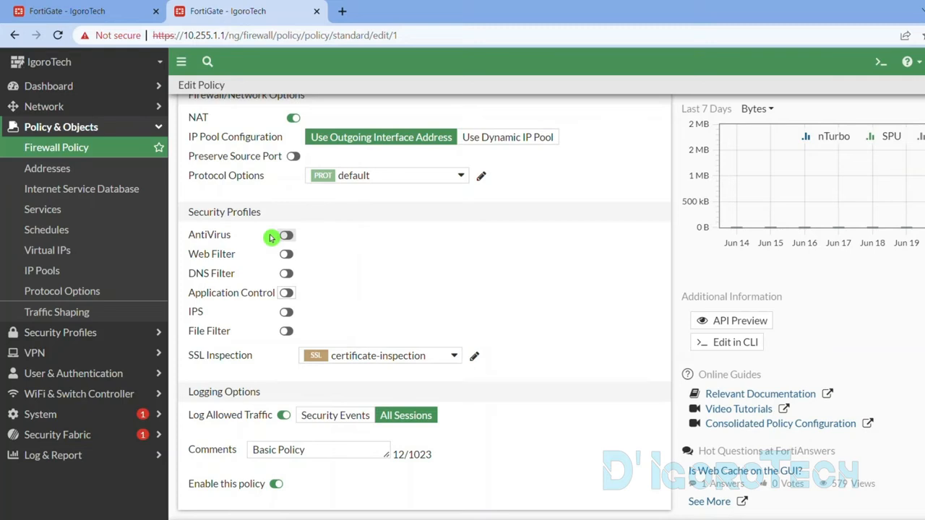
{"action": "left_click", "coordinate": [287, 295]}
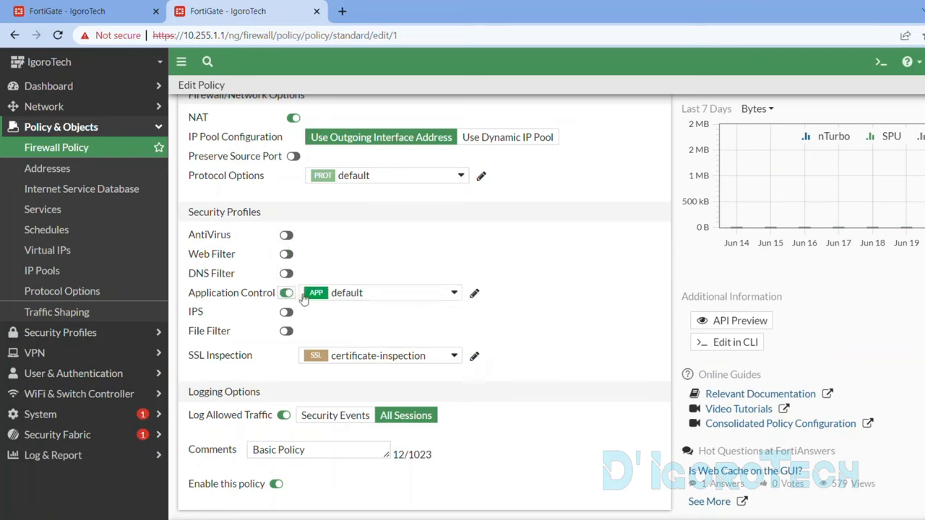
{"action": "left_click", "coordinate": [350, 296]}
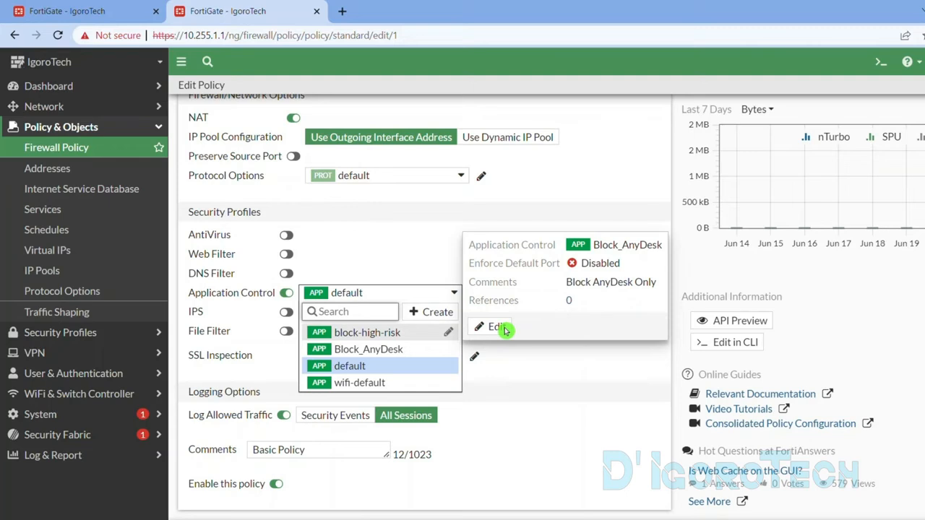
{"action": "left_click", "coordinate": [391, 350]}
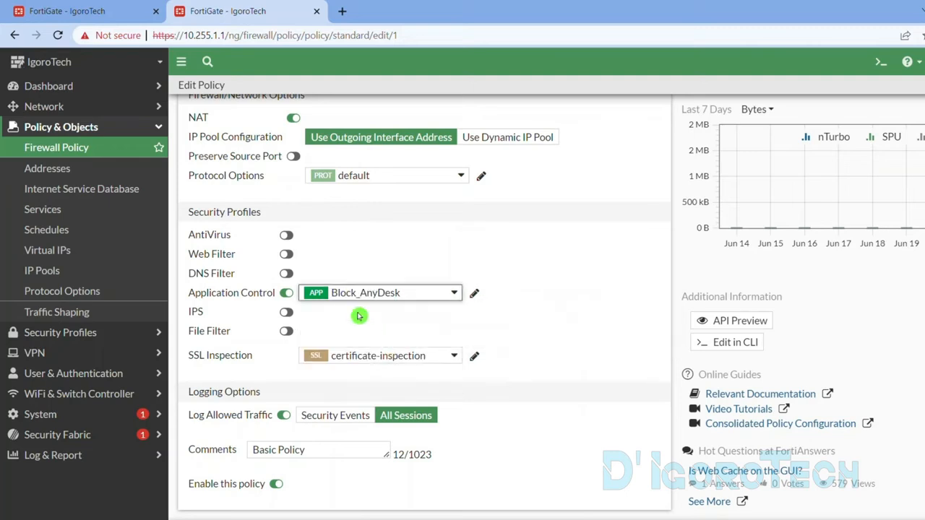
{"action": "left_click", "coordinate": [286, 236]}
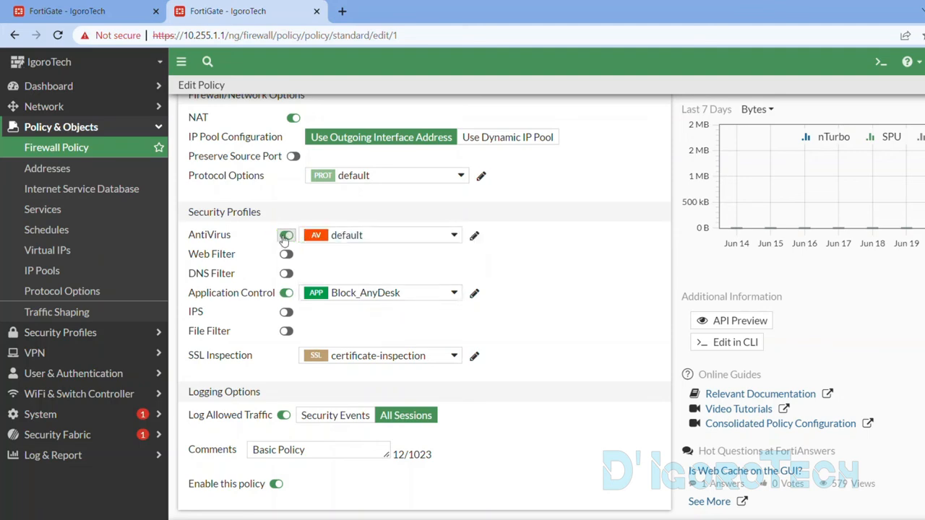
{"action": "left_click", "coordinate": [286, 236]}
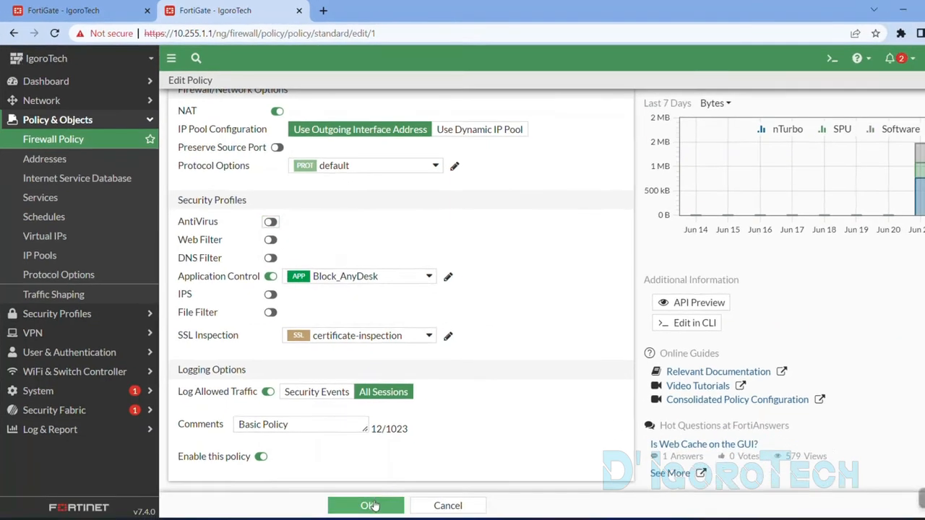
{"action": "left_click", "coordinate": [369, 506]}
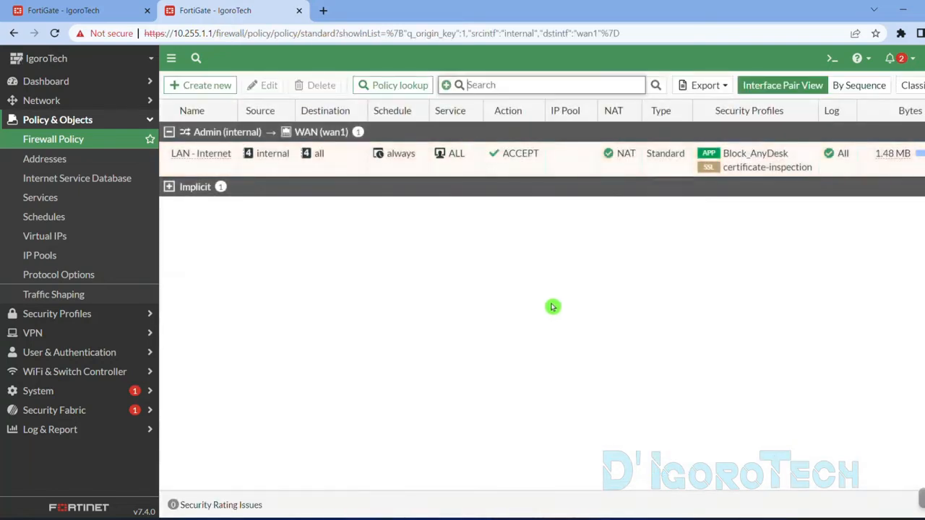
- Switch to AnyDesk, check its connection status and minimize it to return to the firewall policies
{"action": "mouse_move", "coordinate": [754, 159]}
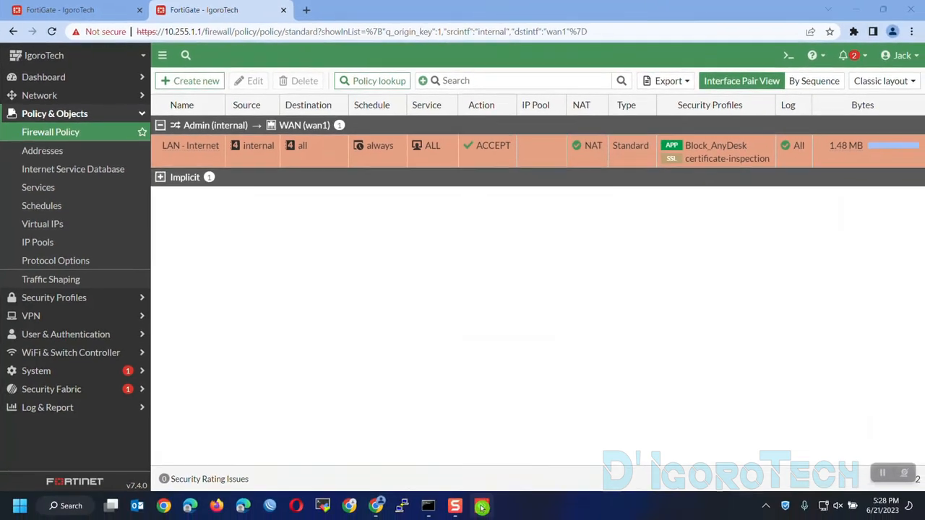
{"action": "left_click", "coordinate": [482, 507]}
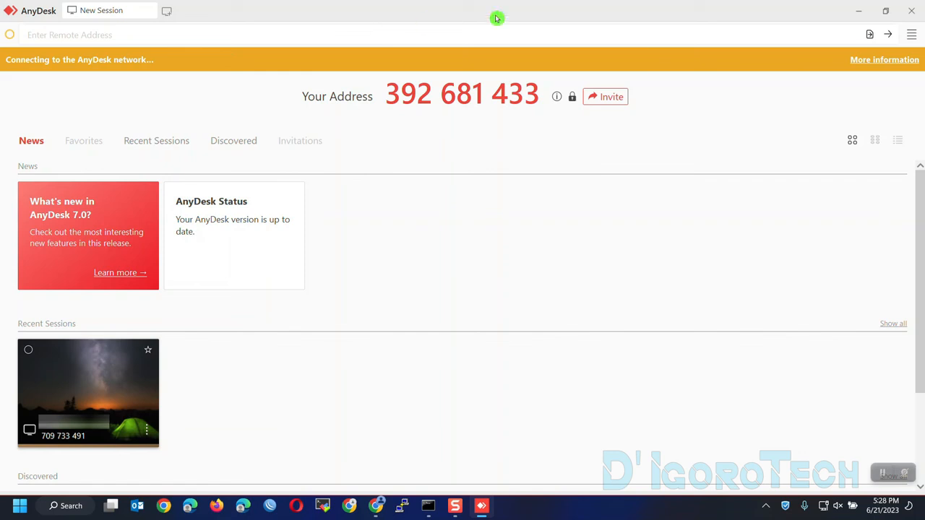
{"action": "left_click", "coordinate": [860, 10]}
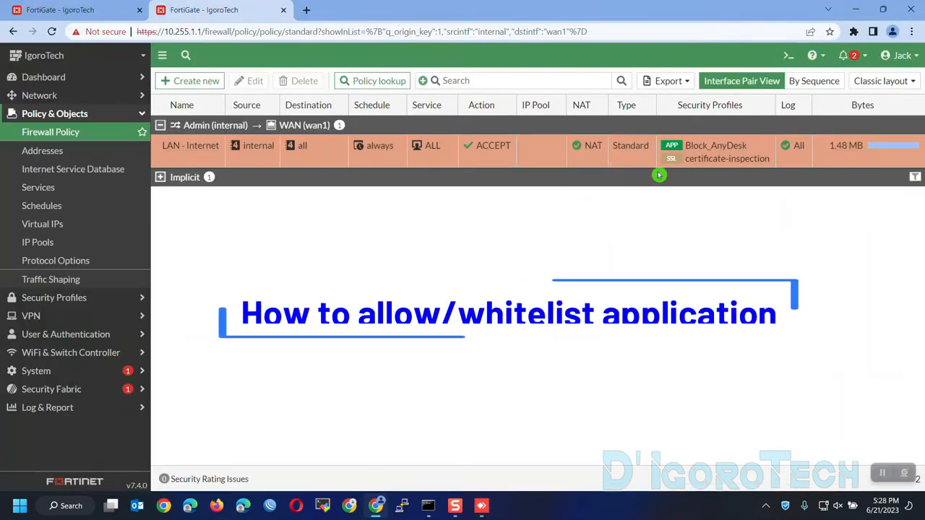
- Open the Block_AnyDesk application sensor for editing and set its Remote.Access category to Block
{"action": "mouse_move", "coordinate": [709, 161]}
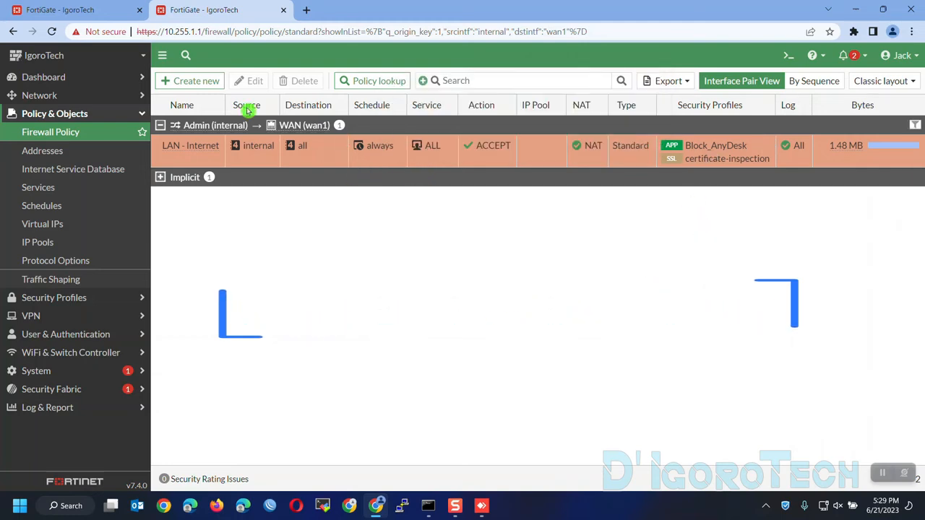
{"action": "left_click", "coordinate": [110, 6]}
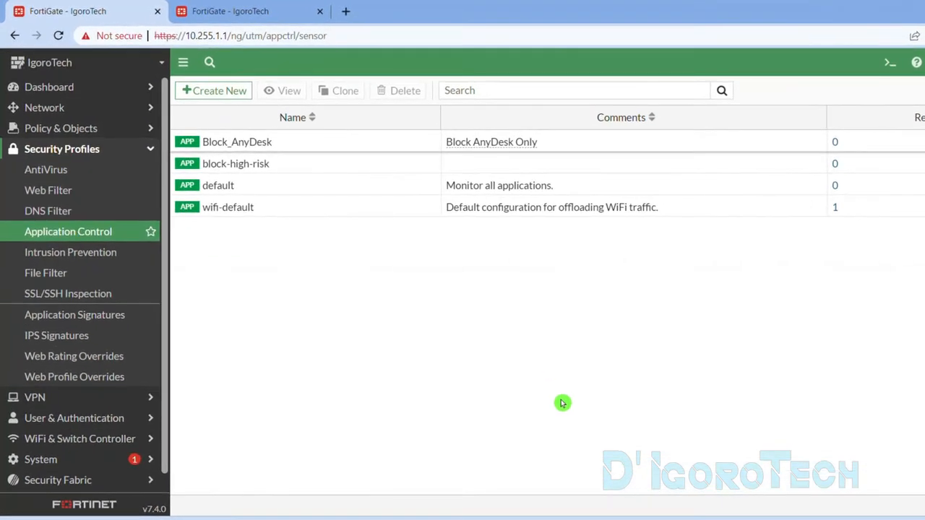
{"action": "double_click", "coordinate": [250, 146]}
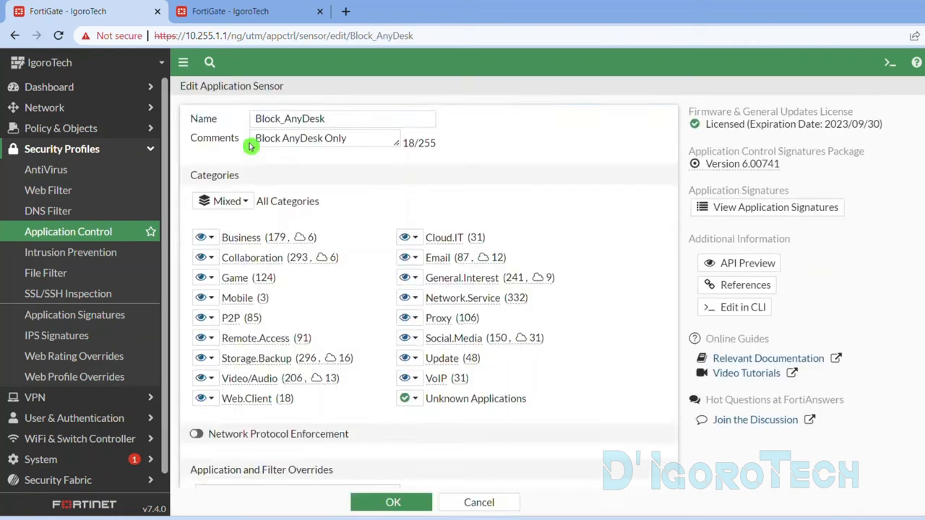
{"action": "scroll", "coordinate": [304, 184], "scroll_direction": "down", "scroll_amount": 3}
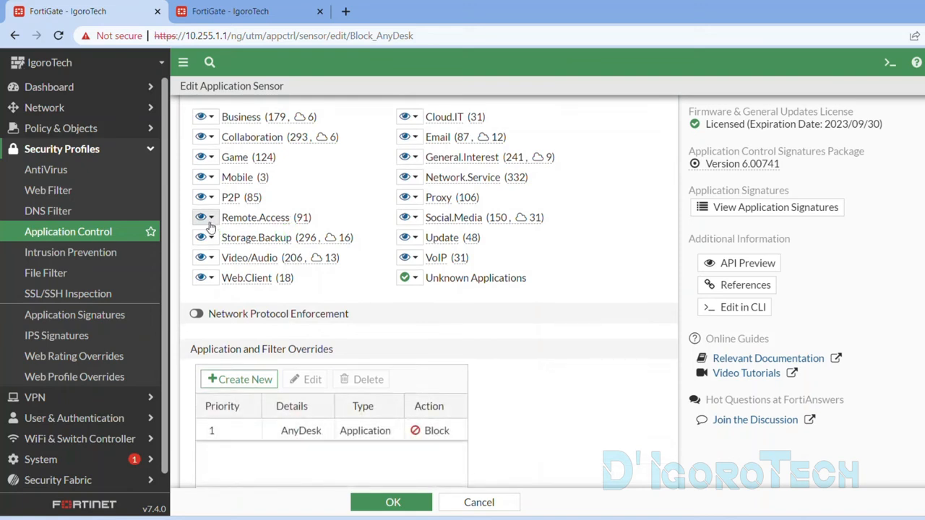
{"action": "left_click", "coordinate": [205, 217]}
{"action": "left_click", "coordinate": [223, 273]}
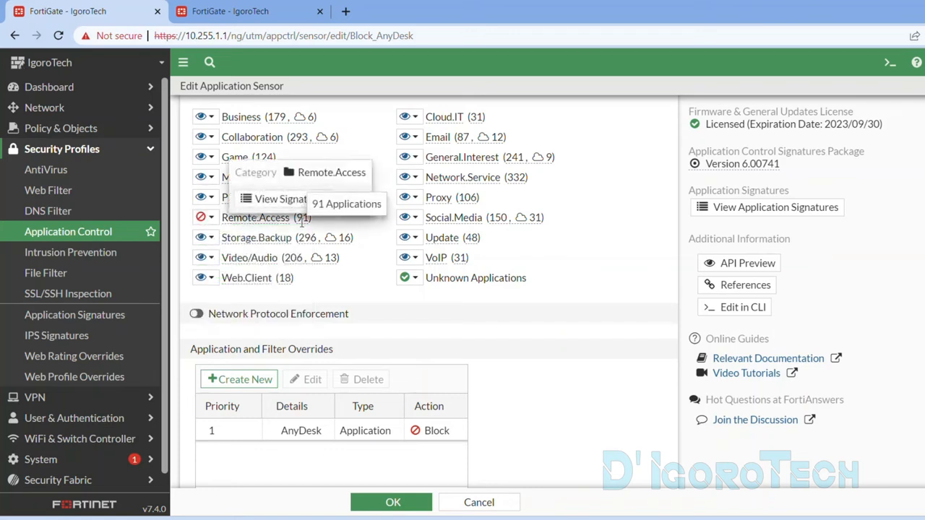
{"action": "scroll", "coordinate": [304, 227], "scroll_direction": "down", "scroll_amount": 2}
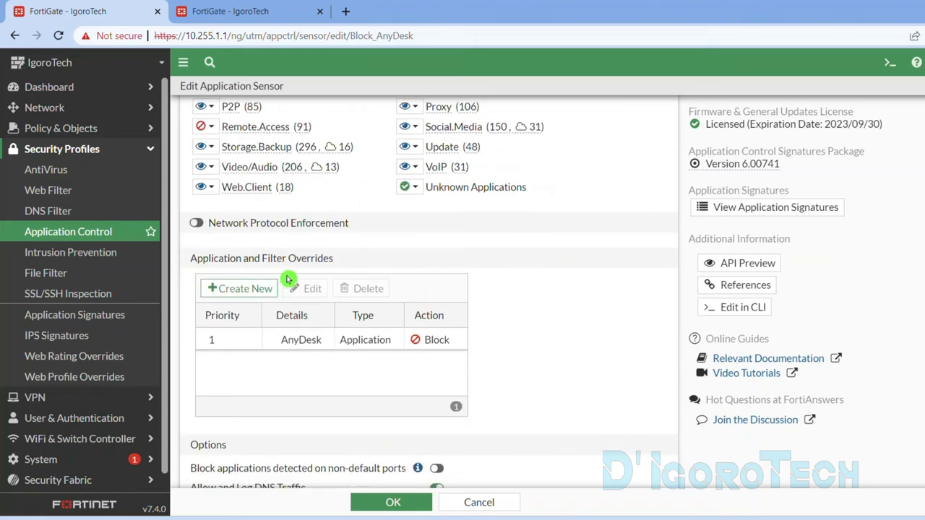
- Change the action of the existing AnyDesk application override to Allow and confirm the override
{"action": "left_click", "coordinate": [292, 344]}
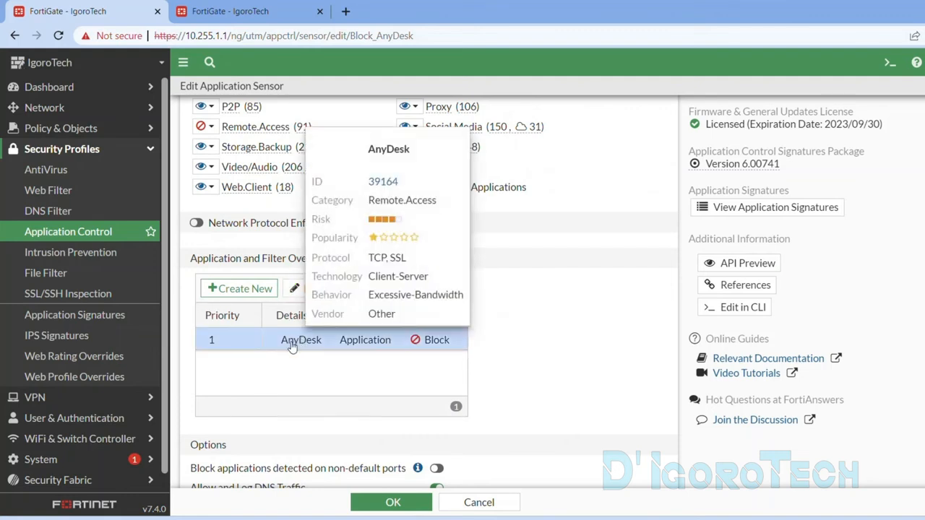
{"action": "double_click", "coordinate": [315, 340]}
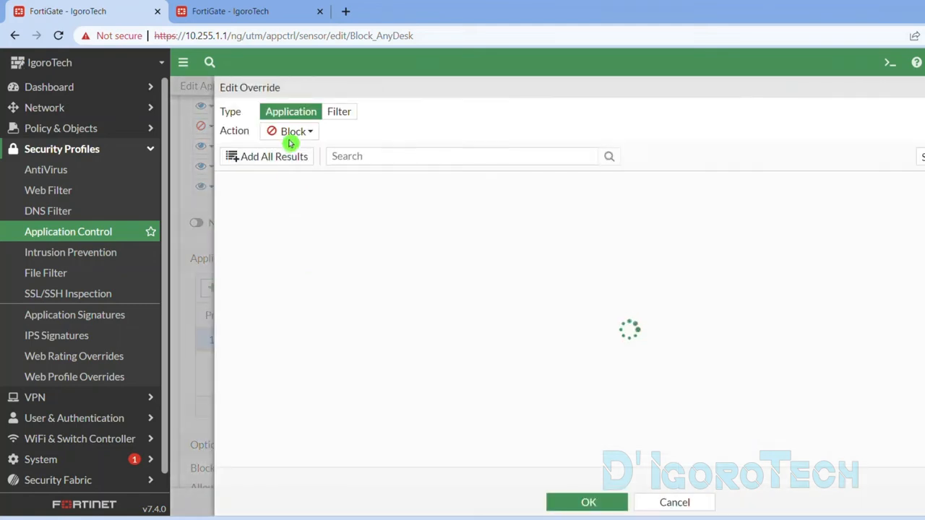
{"action": "left_click", "coordinate": [290, 138]}
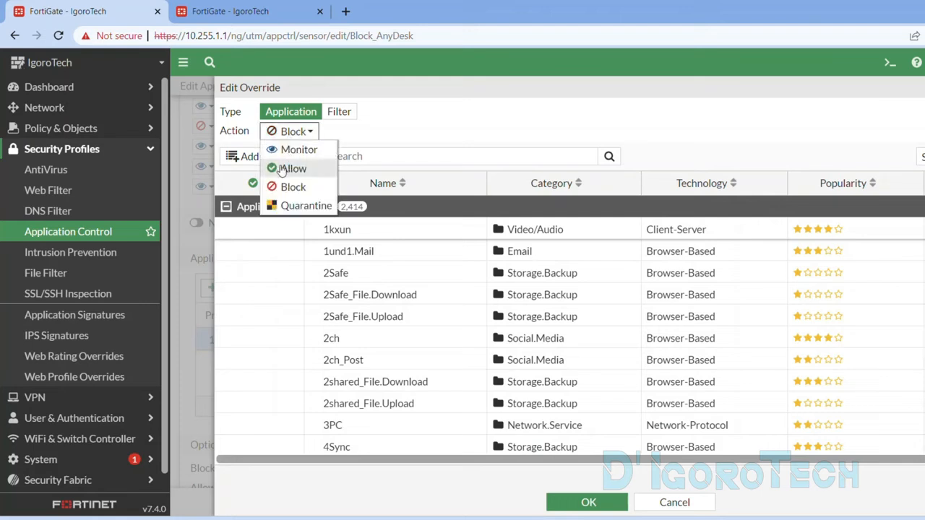
{"action": "left_click", "coordinate": [289, 168]}
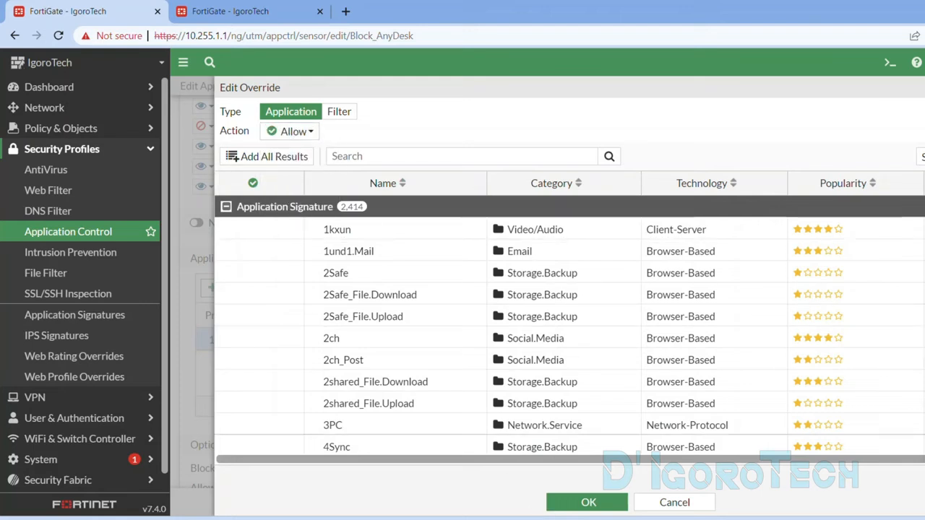
{"action": "left_click", "coordinate": [584, 503]}
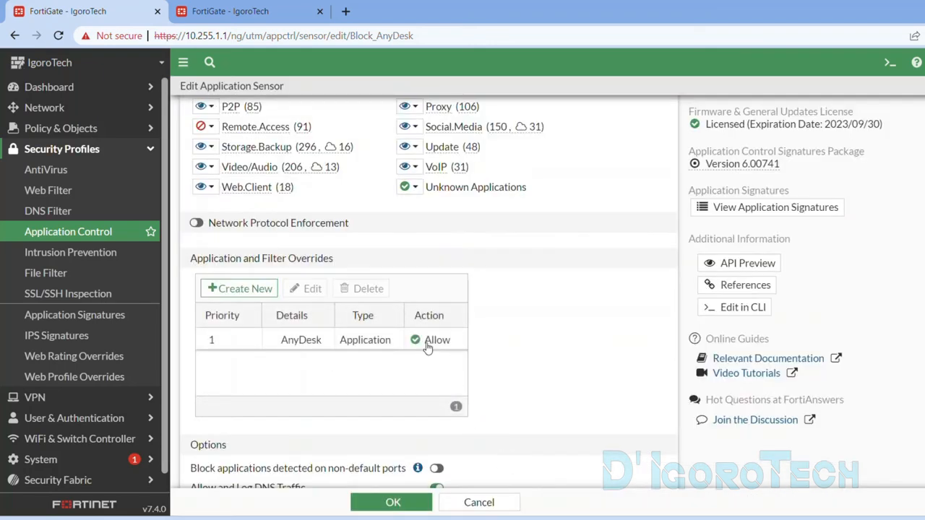
{"action": "left_click", "coordinate": [428, 347]}
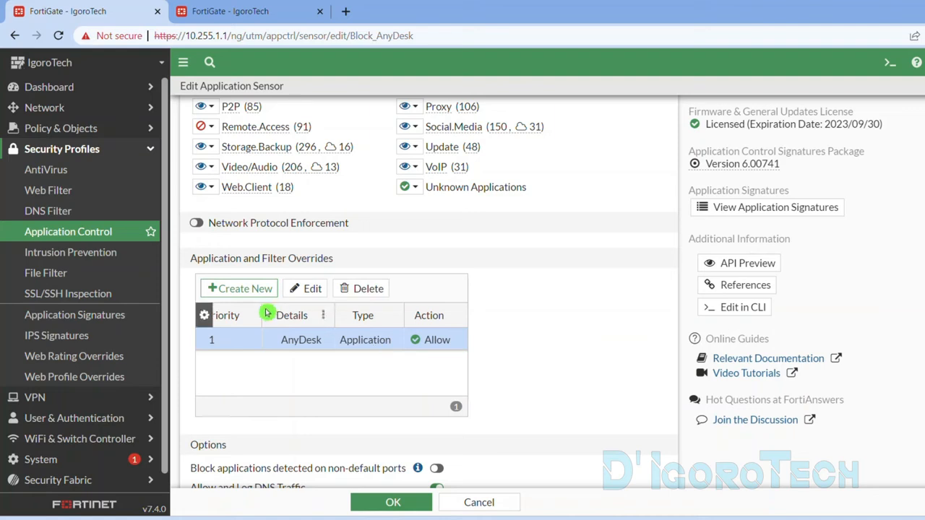
{"action": "mouse_move", "coordinate": [310, 352]}
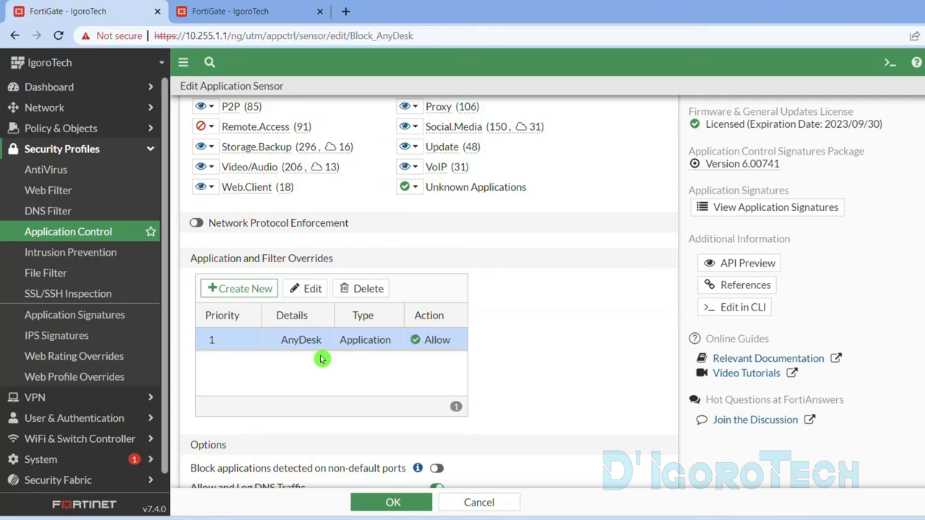
{"action": "left_click", "coordinate": [322, 359]}
- Start a new application override with the Allow action and search the application signatures for "teamviewer"
{"action": "left_click", "coordinate": [240, 288]}
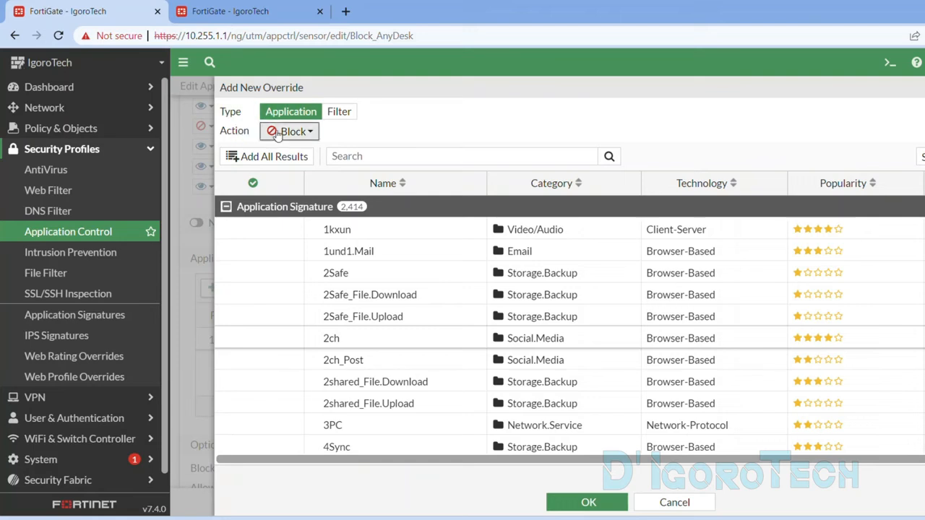
{"action": "left_click", "coordinate": [288, 130]}
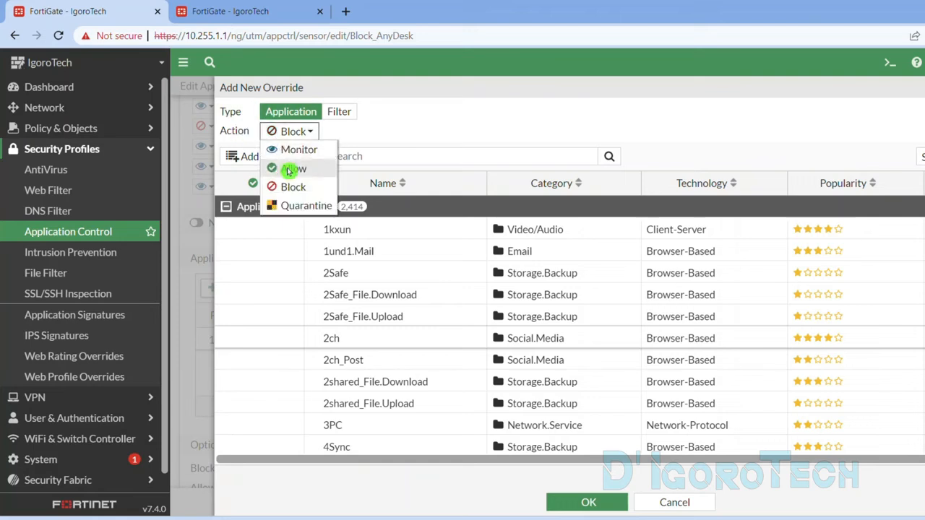
{"action": "left_click", "coordinate": [289, 169]}
{"action": "left_click", "coordinate": [350, 156]}
{"action": "type", "text": "tea"}
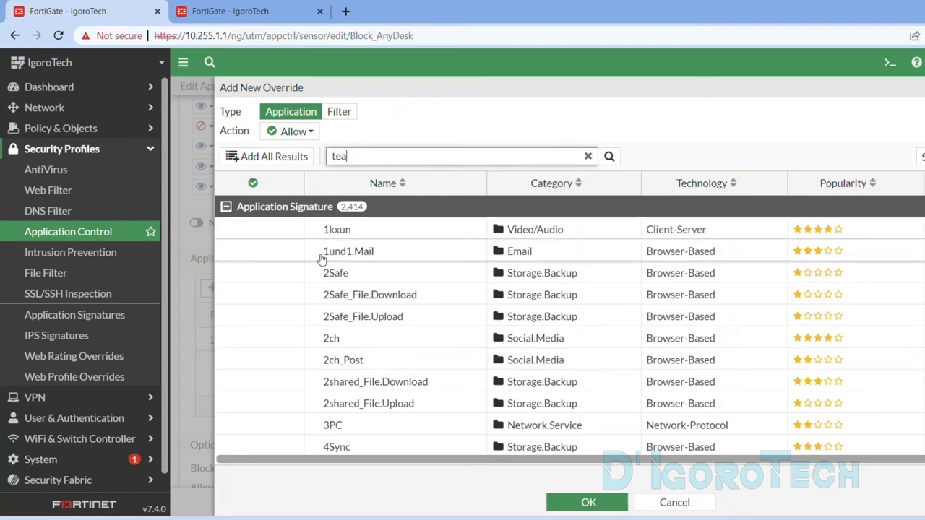
{"action": "type", "text": "mviewer"}
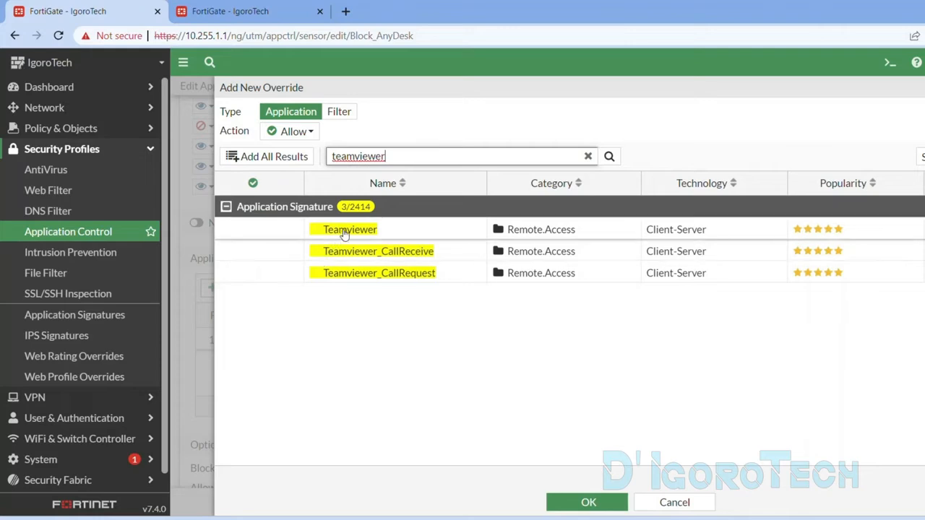
- Add the Teamviewer, Teamviewer_CallReceive and Teamviewer_CallRequest signatures to the new override and confirm it
{"action": "mouse_move", "coordinate": [365, 231]}
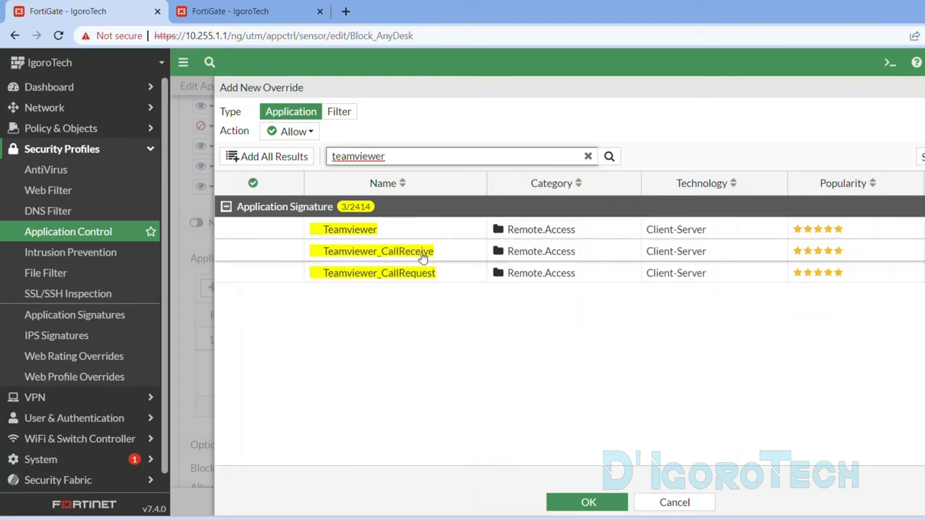
{"action": "mouse_move", "coordinate": [426, 280]}
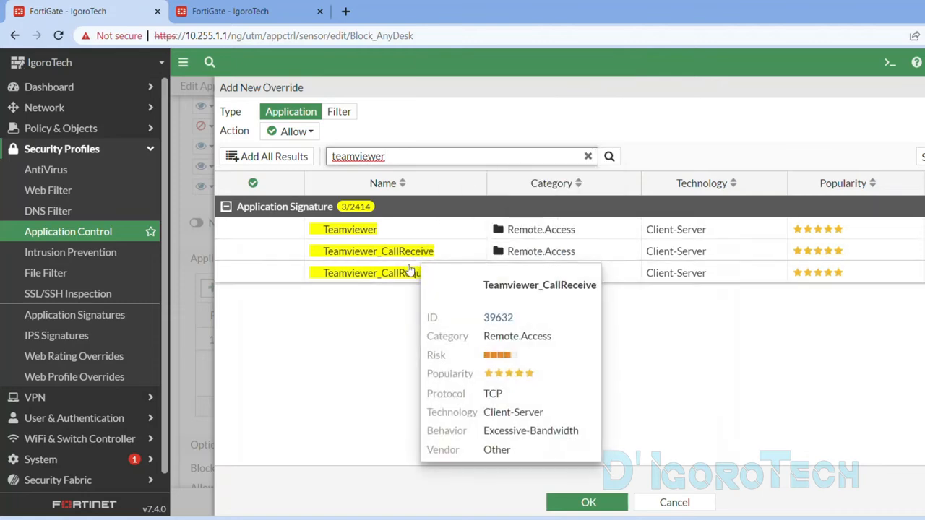
{"action": "left_click", "coordinate": [370, 233]}
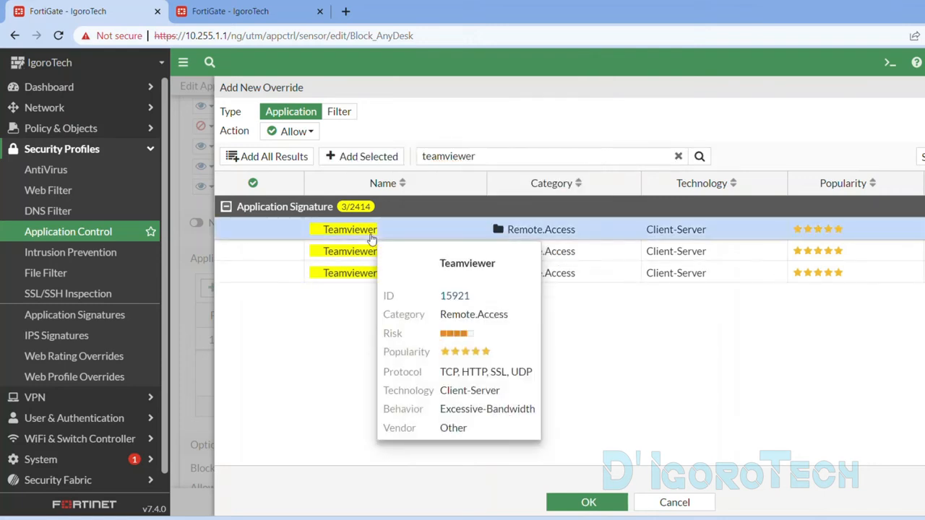
{"action": "left_click", "coordinate": [301, 257]}
{"action": "left_click", "coordinate": [301, 276]}
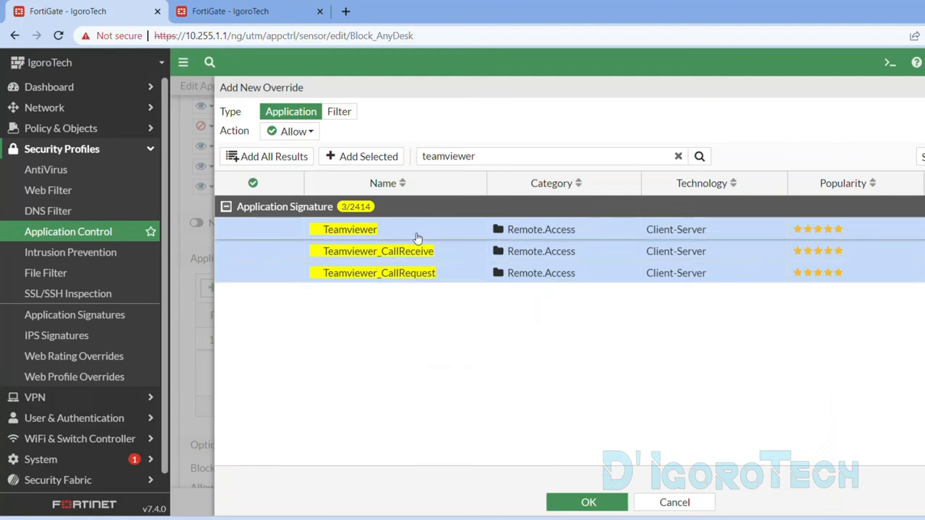
{"action": "left_click", "coordinate": [347, 162]}
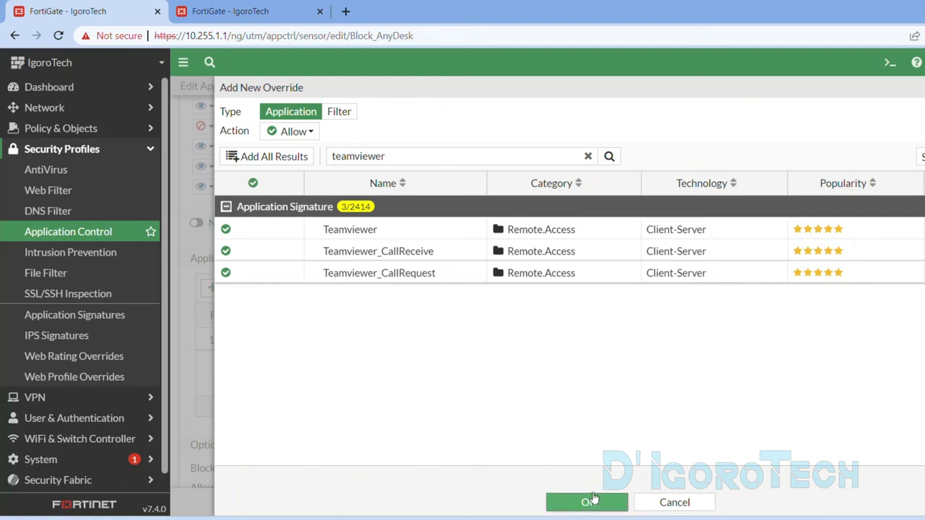
{"action": "left_click", "coordinate": [590, 501]}
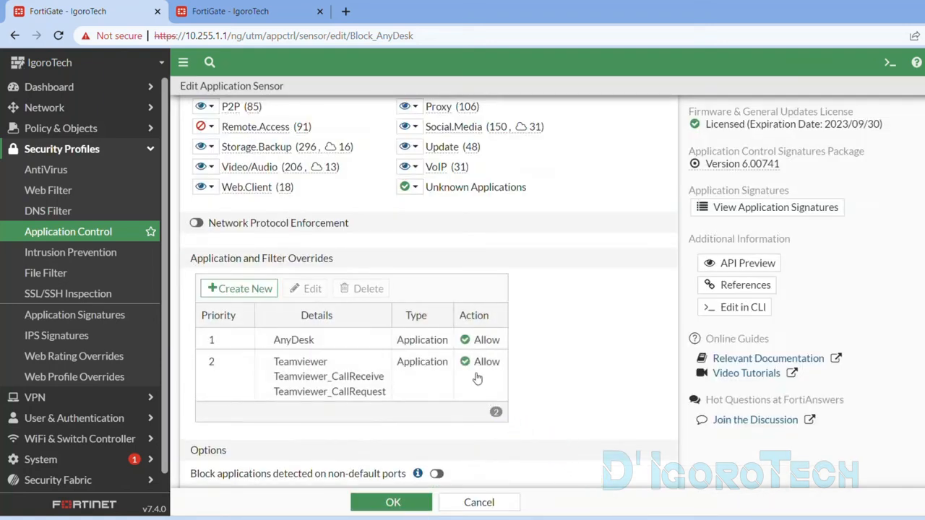
{"action": "left_click", "coordinate": [322, 341]}
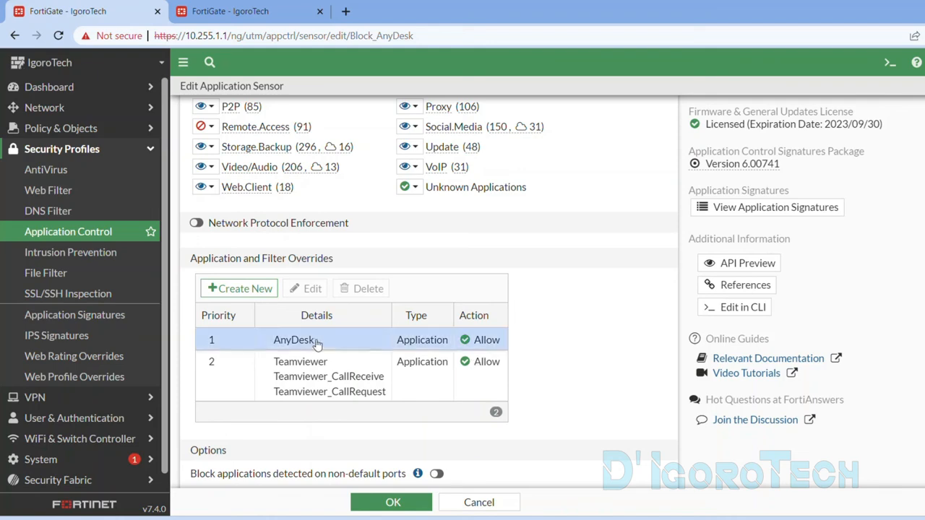
{"action": "left_click", "coordinate": [327, 380]}
- Replace the sensor's comment with "Block-Remote_Allow AnyDesk and TV"
{"action": "left_click", "coordinate": [307, 199]}
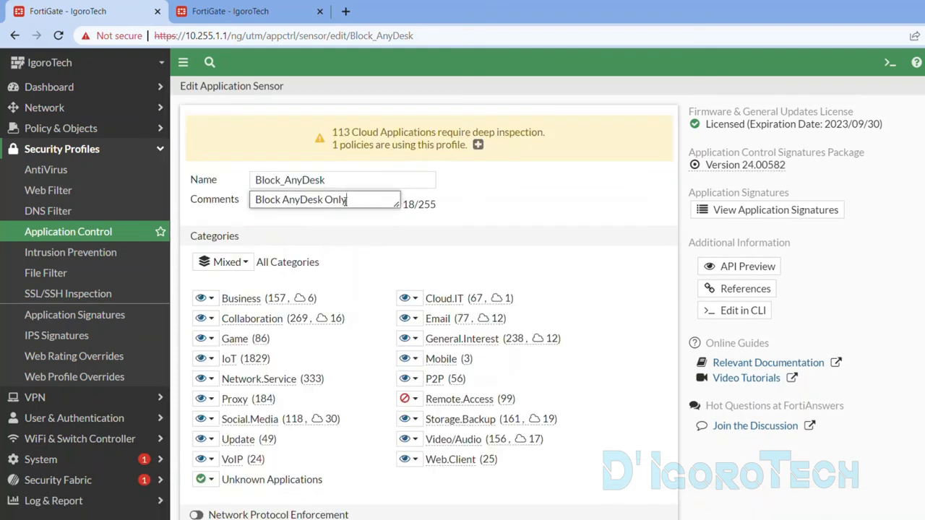
{"action": "key", "text": "ctrl+a"}
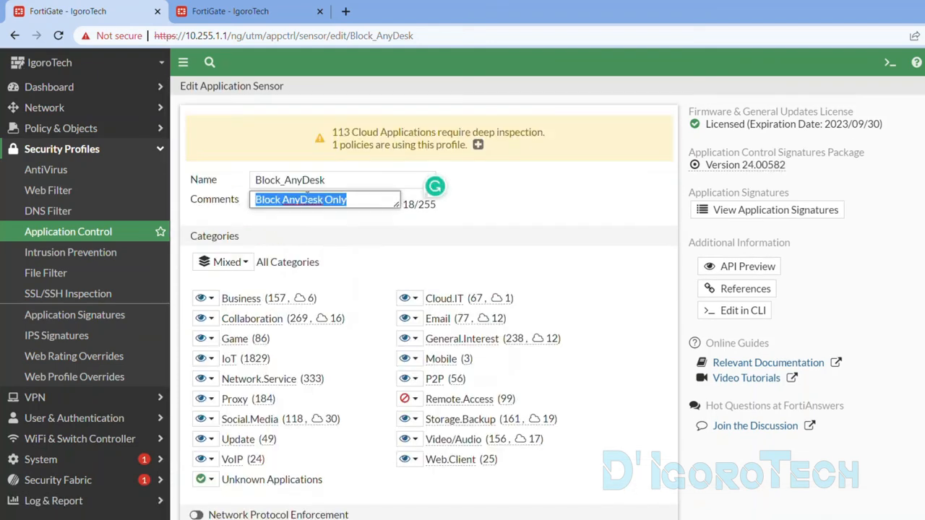
{"action": "left_click", "coordinate": [307, 199]}
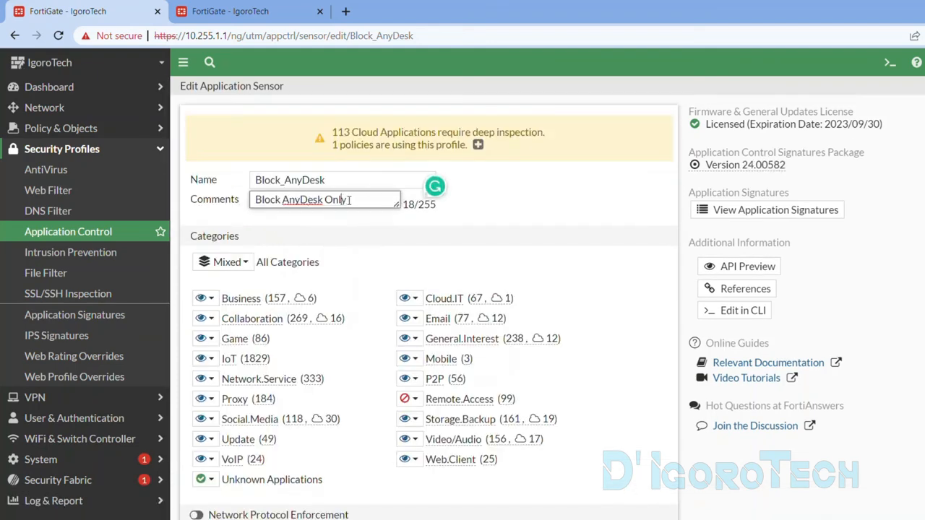
{"action": "left_click_drag", "start_coordinate": [350, 200], "coordinate": [256, 201]}
{"action": "type", "text": "Block Remo"}
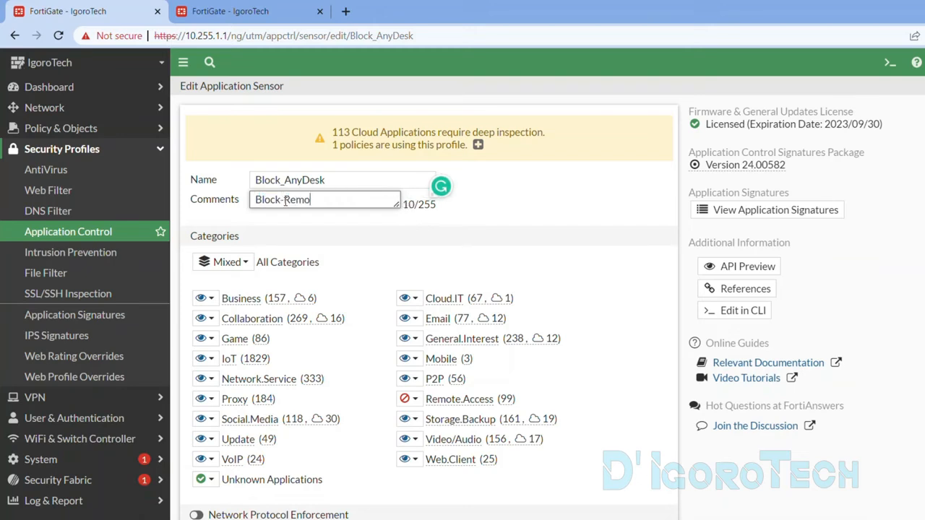
{"action": "type", "text": "te_Allow AnyDesk and T"}
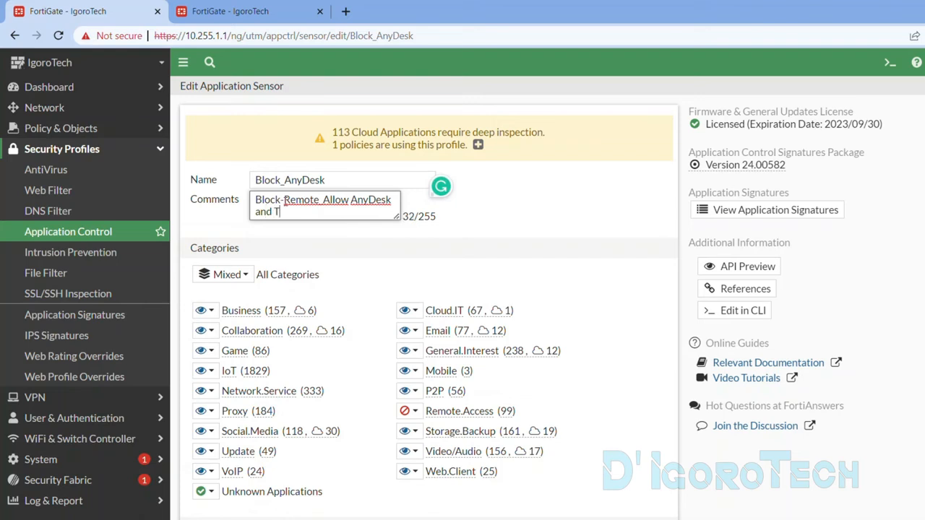
{"action": "type", "text": "V"}
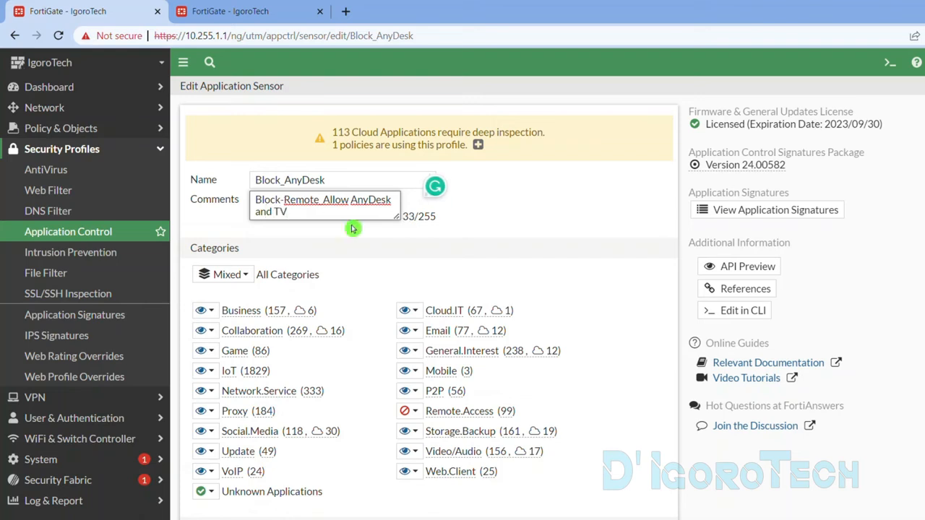
- Rename the application sensor to Block_Remote, save it and select it in the sensor list
{"action": "left_click", "coordinate": [396, 178]}
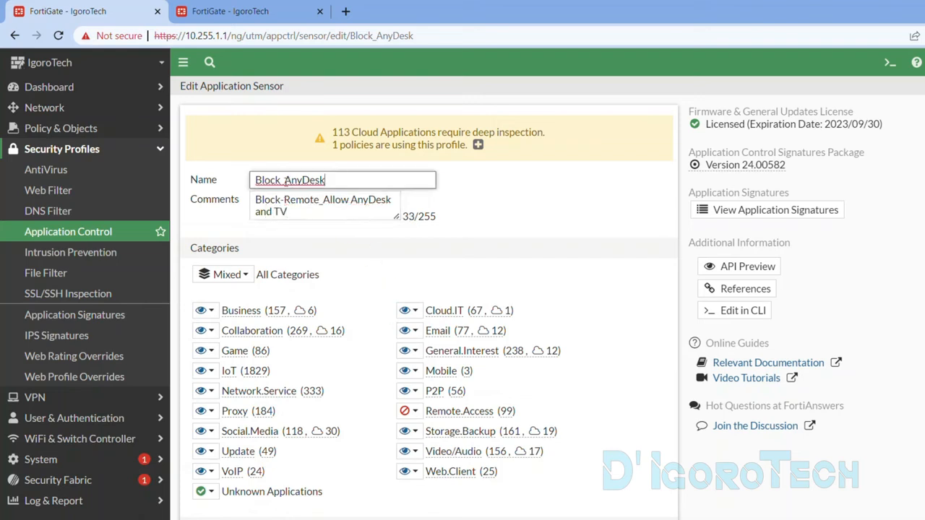
{"action": "left_click_drag", "start_coordinate": [285, 181], "coordinate": [352, 177]}
{"action": "type", "text": "Remote"}
{"action": "left_click", "coordinate": [327, 201]}
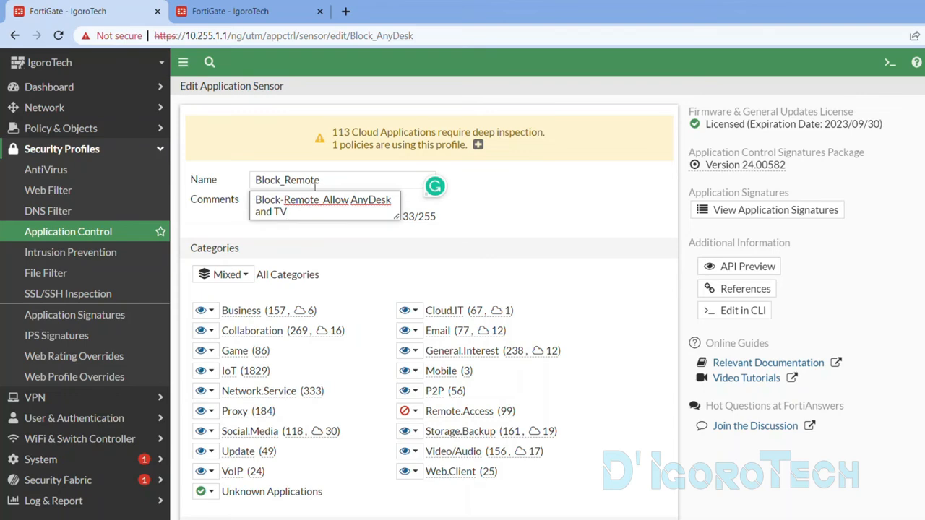
{"action": "left_click", "coordinate": [387, 518]}
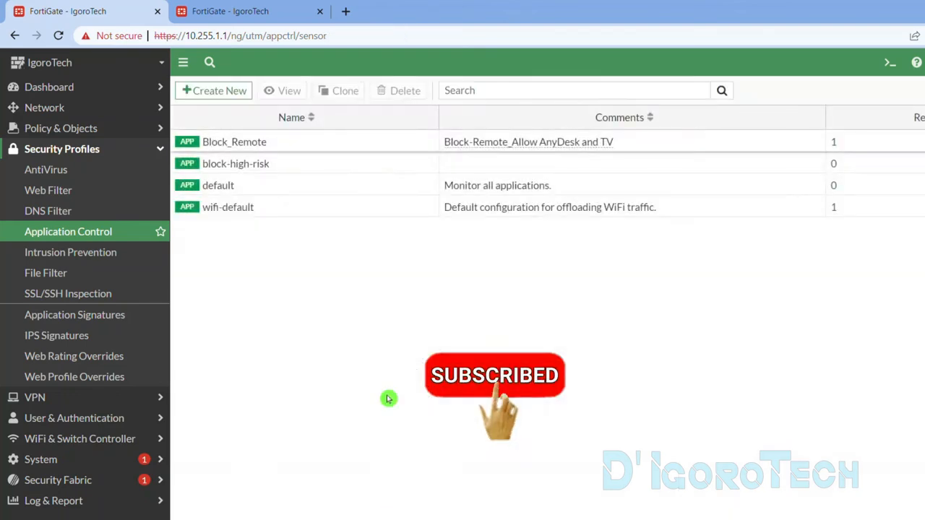
{"action": "left_click", "coordinate": [266, 150]}
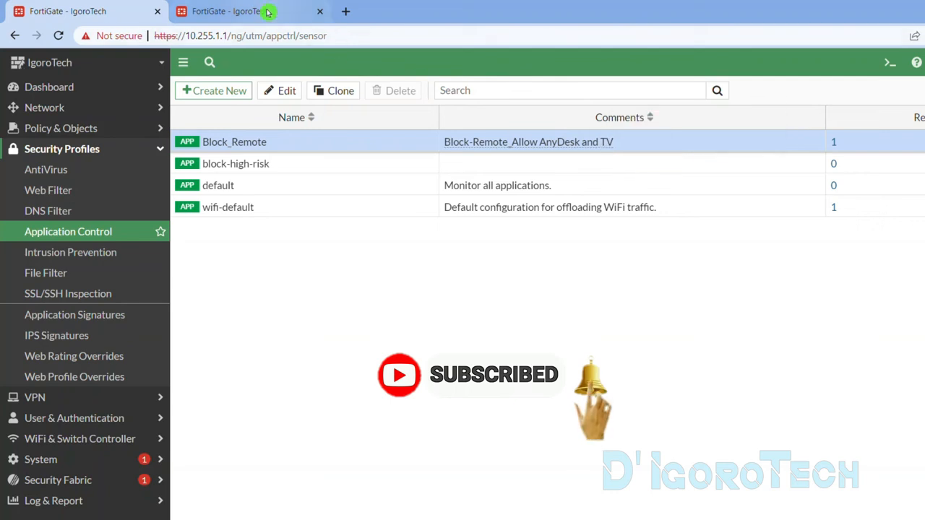
- Reload the firewall policy list to check the LAN - Internet policy's application sensor, and switch to AnyDesk
{"action": "left_click", "coordinate": [308, 12]}
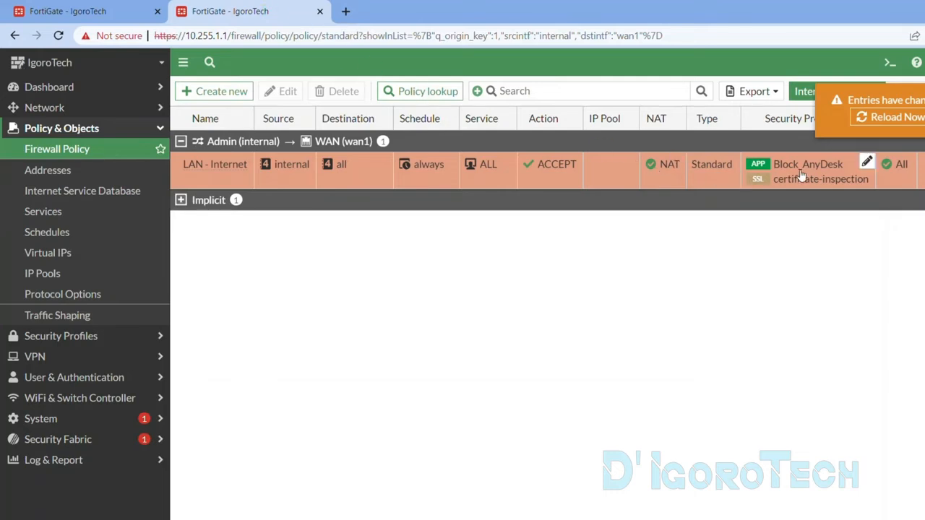
{"action": "left_click", "coordinate": [108, 156]}
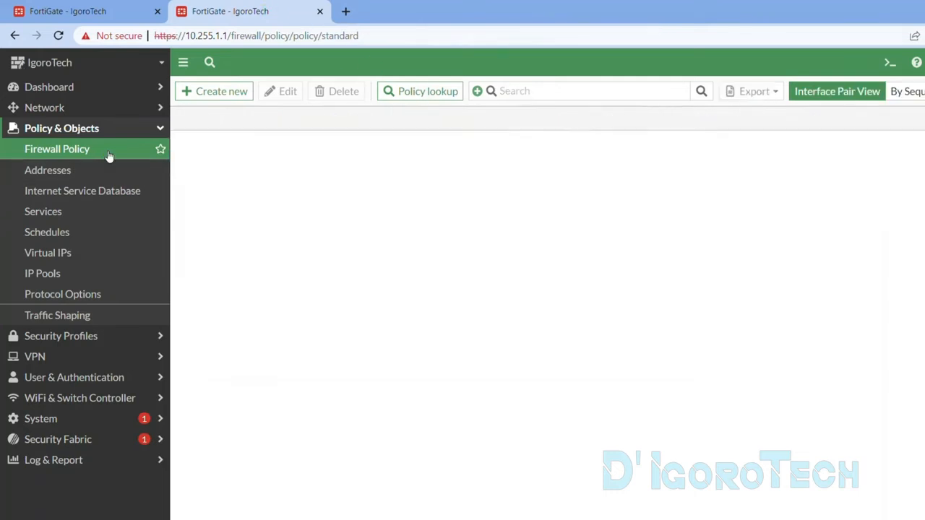
{"action": "mouse_move", "coordinate": [803, 170]}
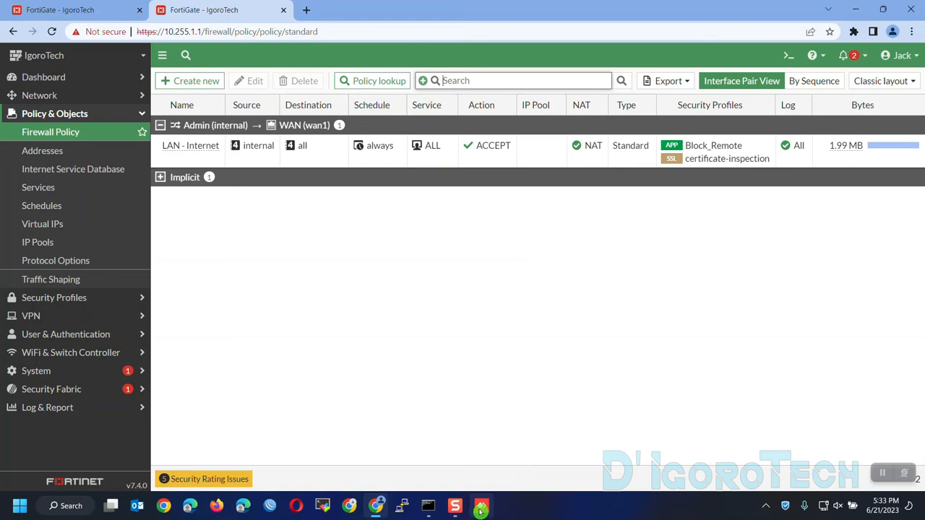
{"action": "left_click", "coordinate": [481, 510]}
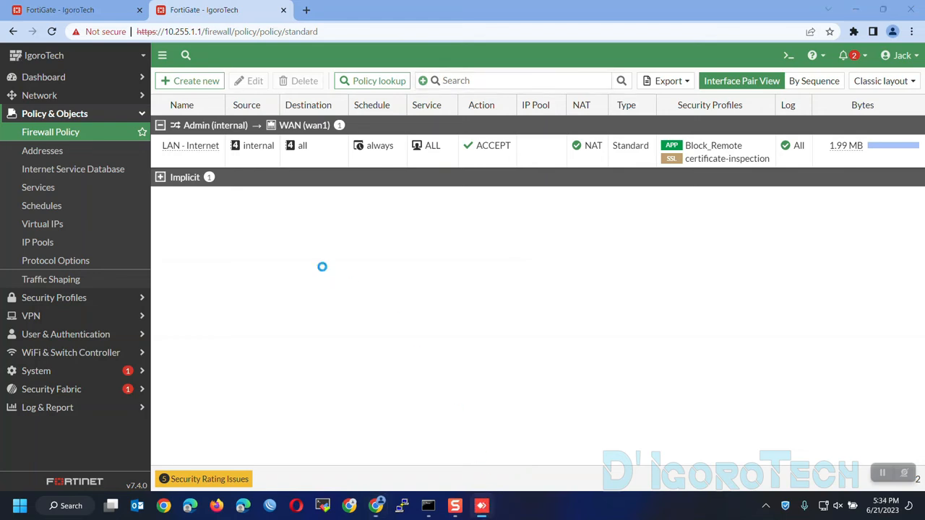